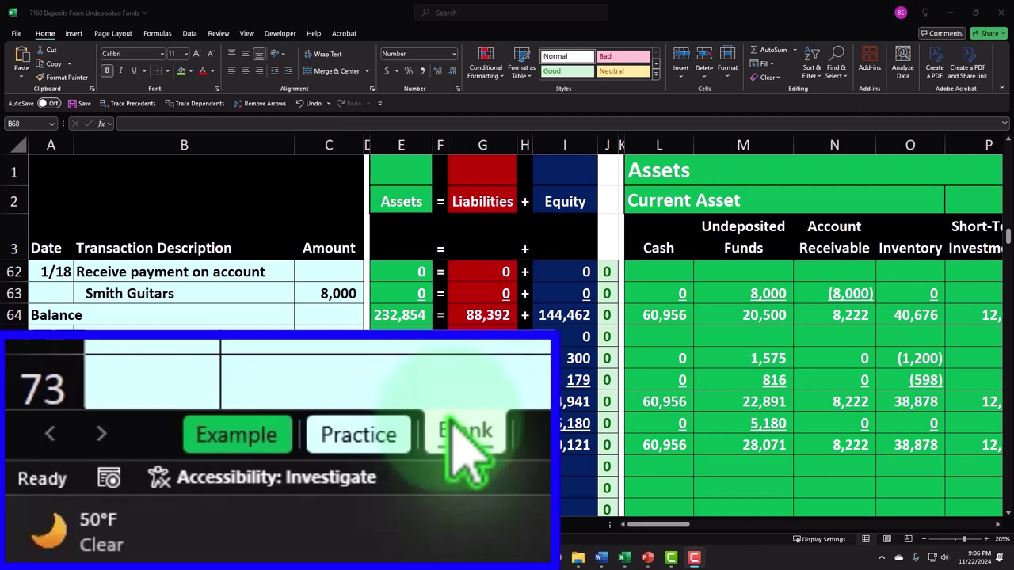
# Step: Switch to the Example sheet and show its opening balances, such as cash 25,000 and furniture 75,000
pyautogui.click(467, 434)
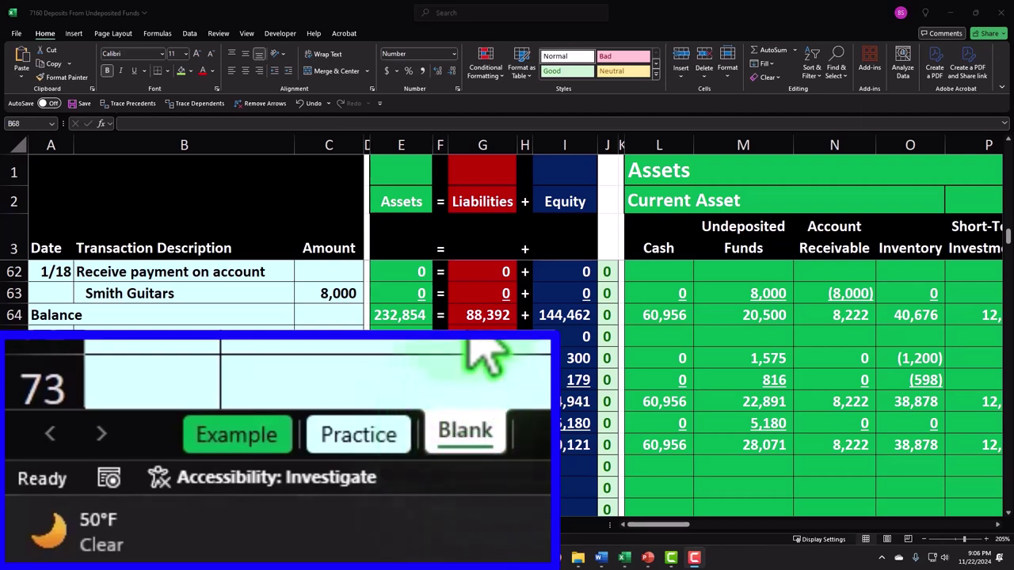
pyautogui.click(266, 432)
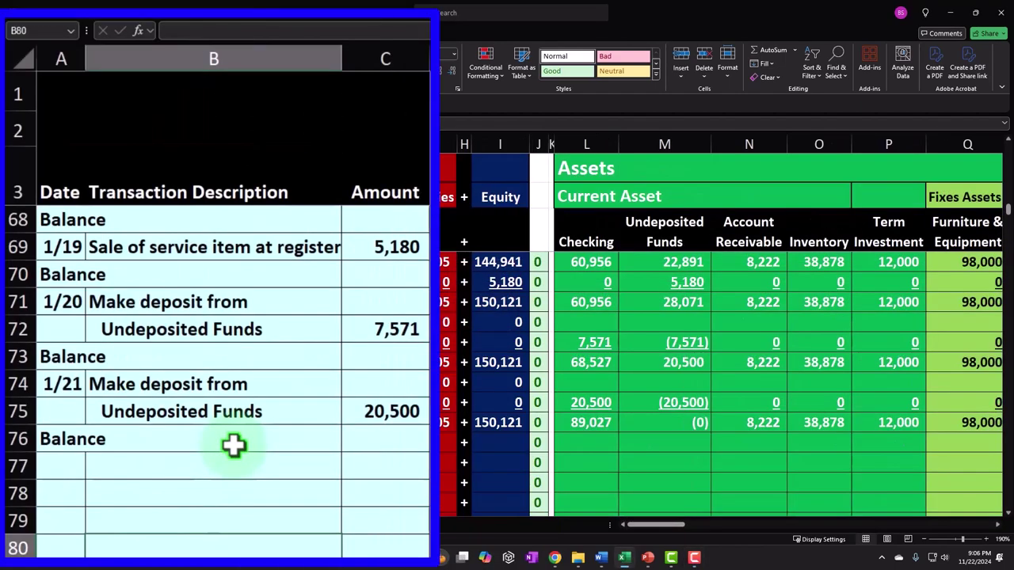
pyautogui.scroll(5, 171, 427)
pyautogui.scroll(16, 235, 444)
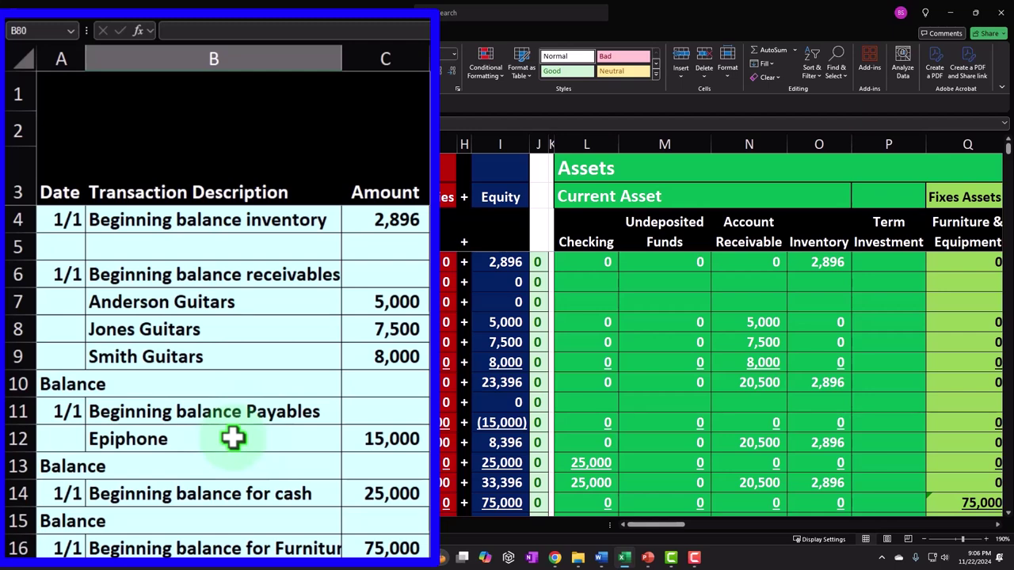
pyautogui.click(222, 270)
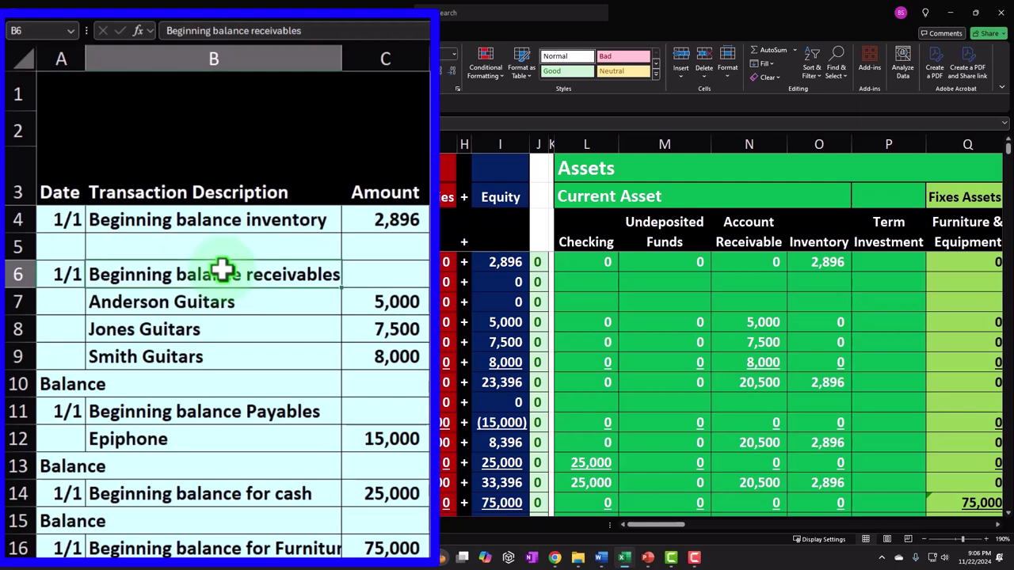
pyautogui.scroll(-5, 222, 271)
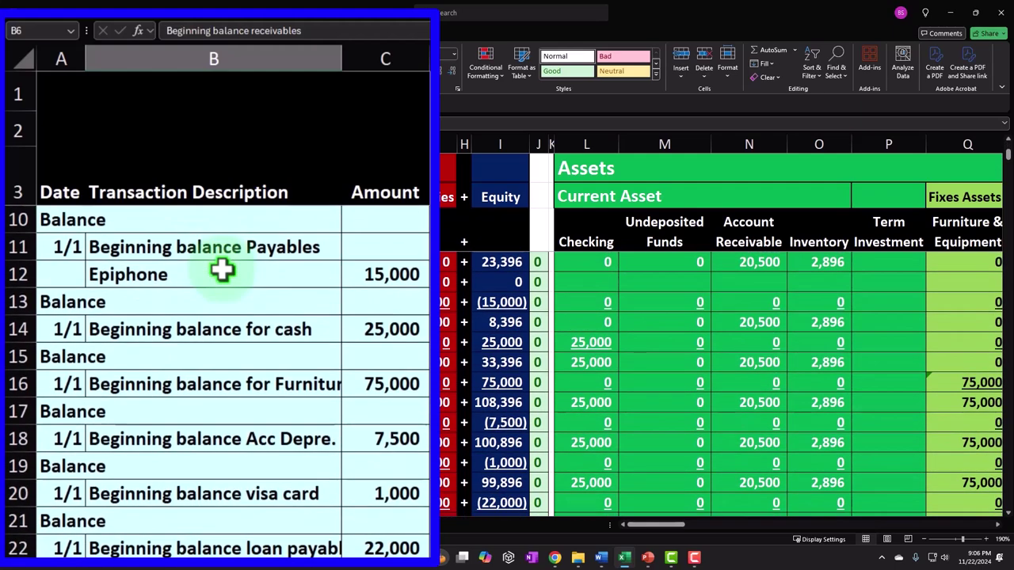
pyautogui.scroll(-2, 222, 270)
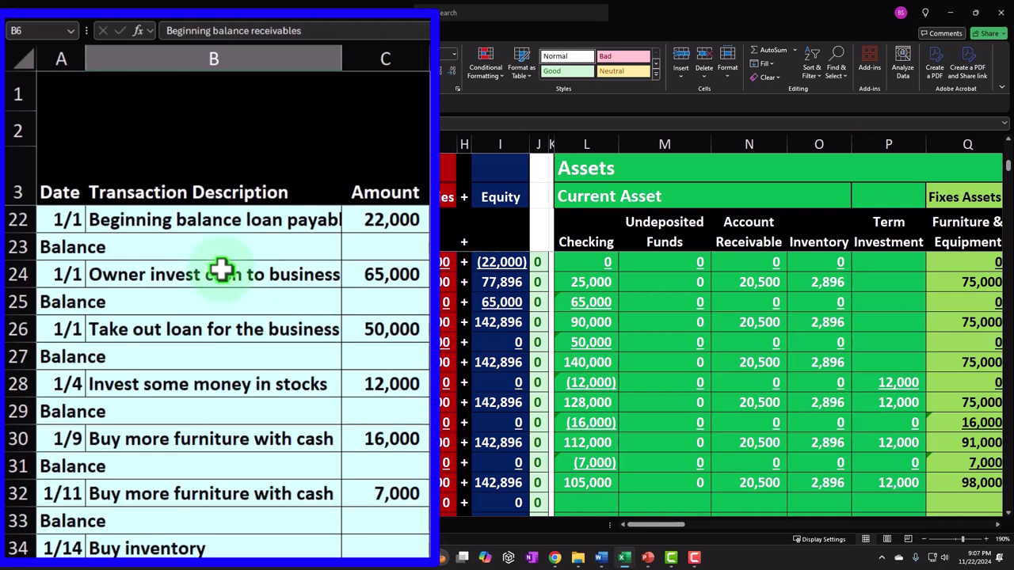
pyautogui.scroll(-3, 222, 270)
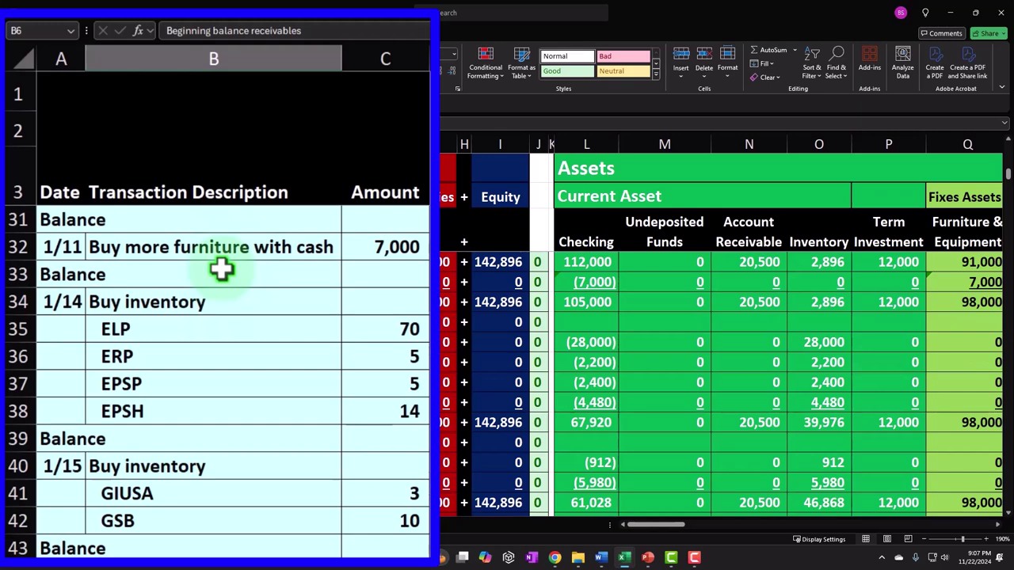
pyautogui.scroll(-2, 222, 270)
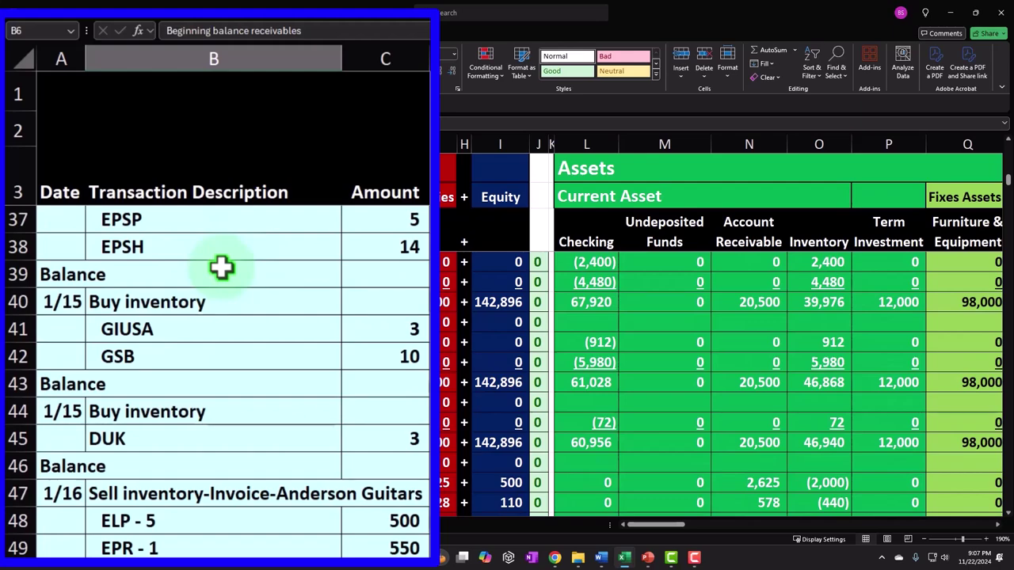
pyautogui.scroll(-3, 222, 268)
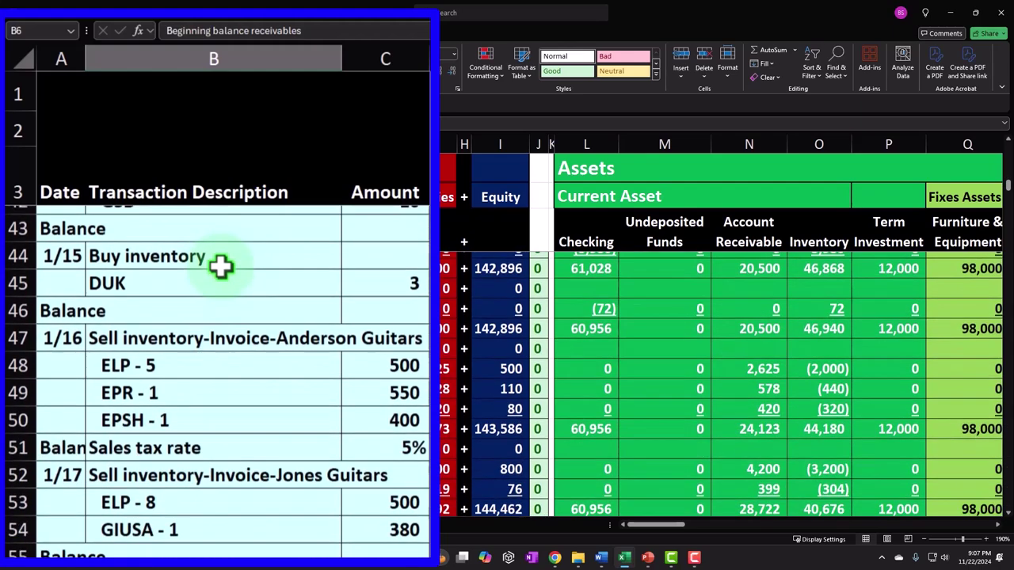
pyautogui.scroll(-4, 222, 268)
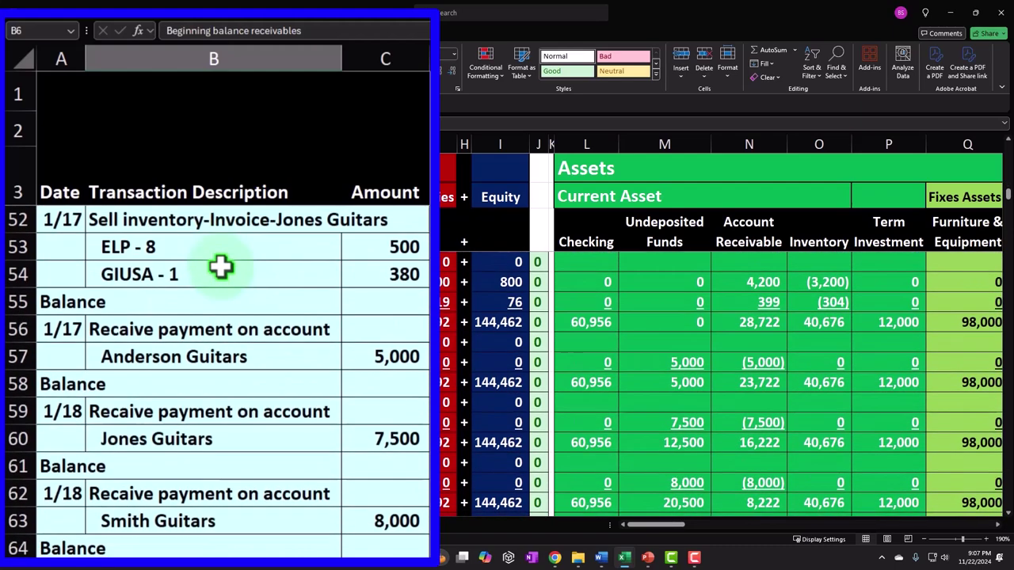
pyautogui.scroll(-3, 222, 267)
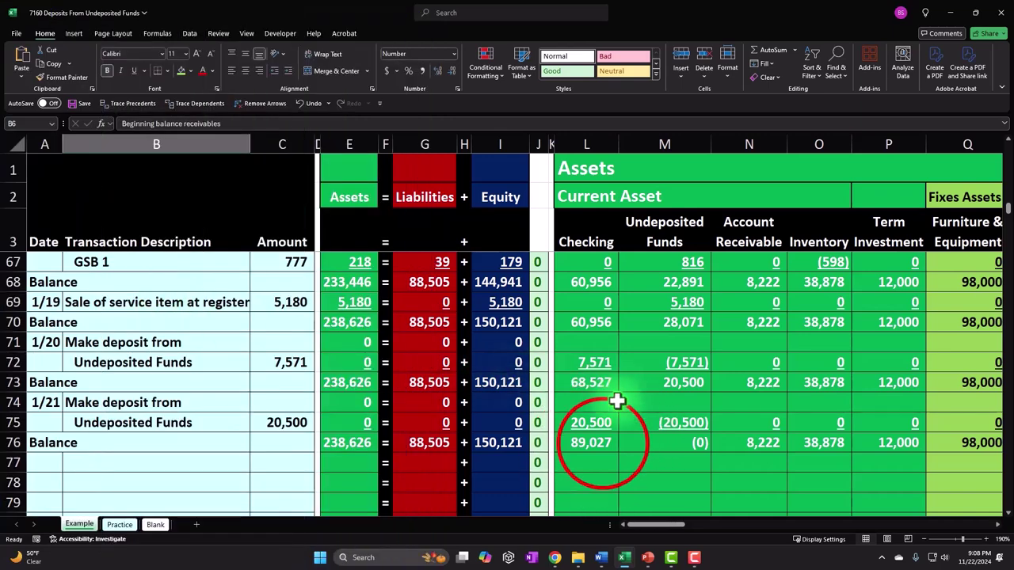
pyautogui.click(602, 444)
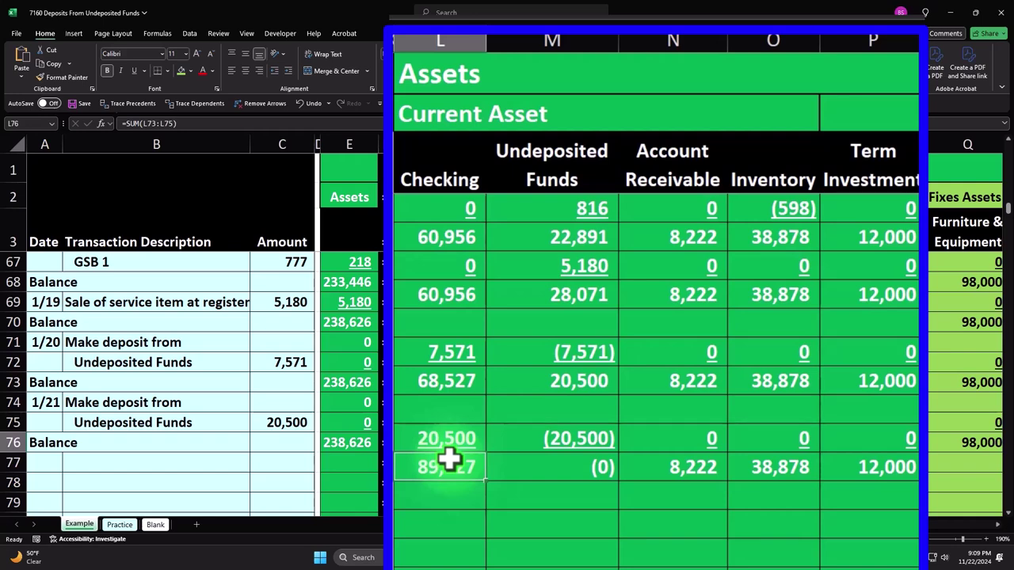
pyautogui.click(502, 467)
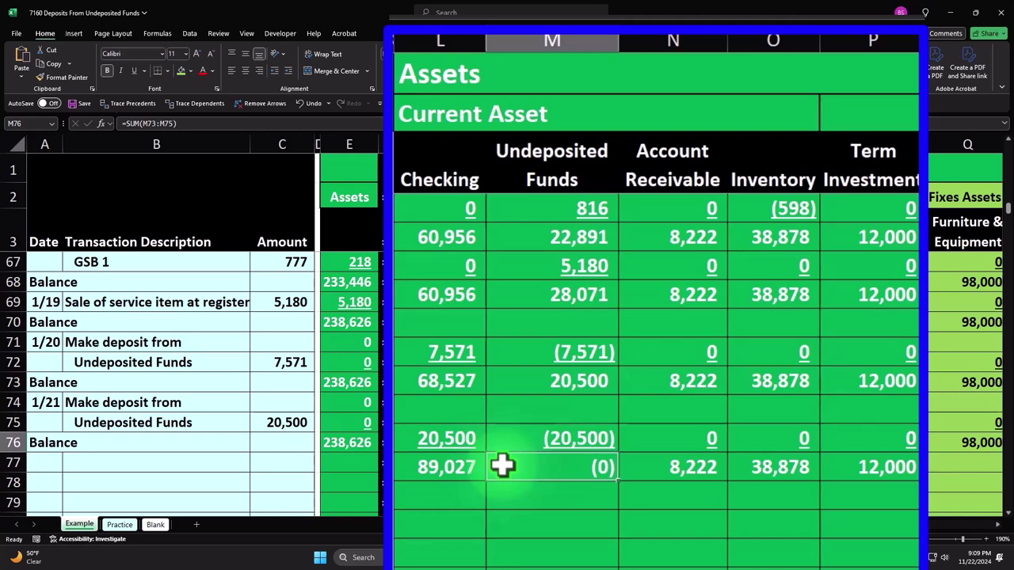
pyautogui.click(430, 468)
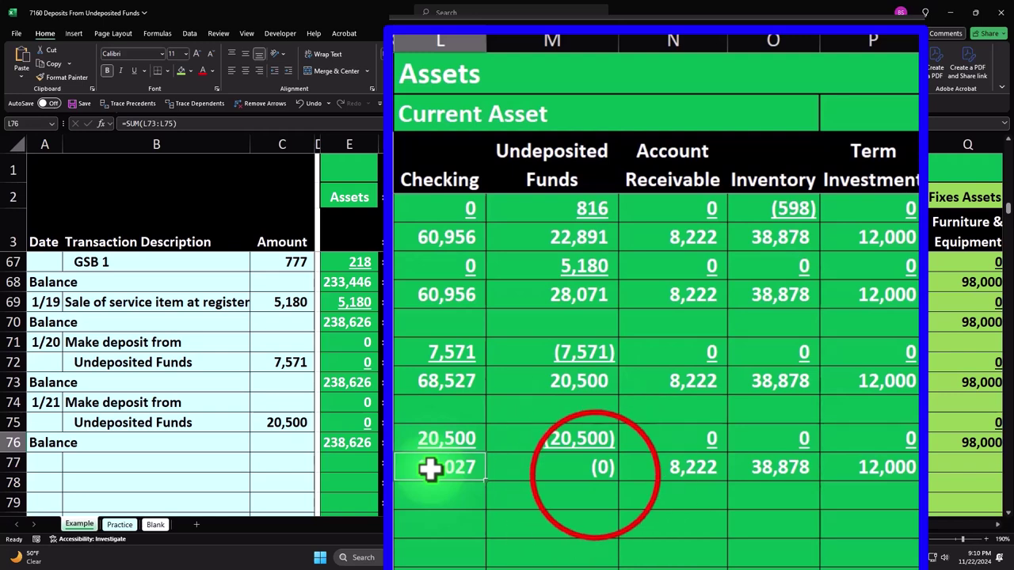
pyautogui.click(596, 474)
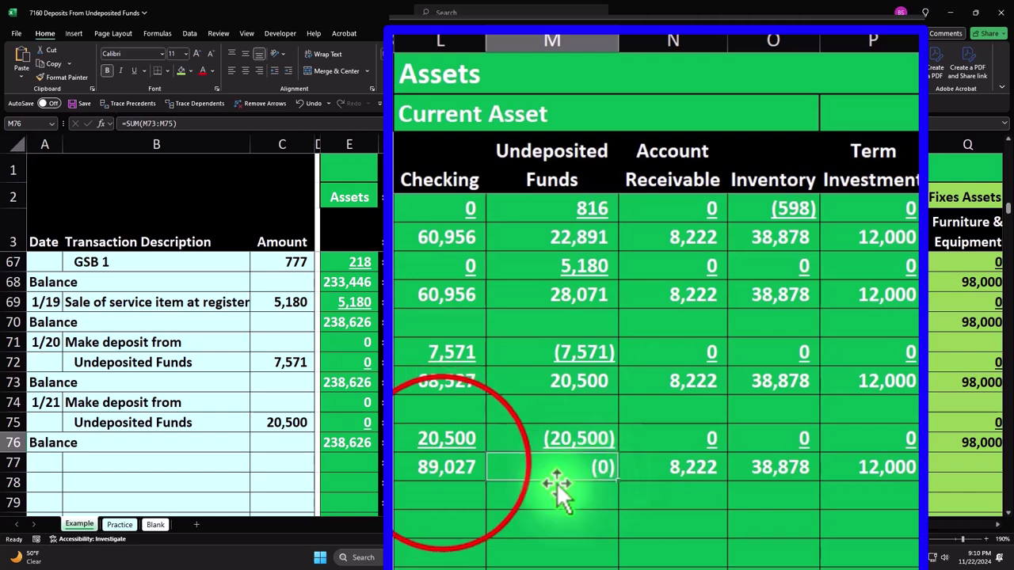
pyautogui.click(448, 469)
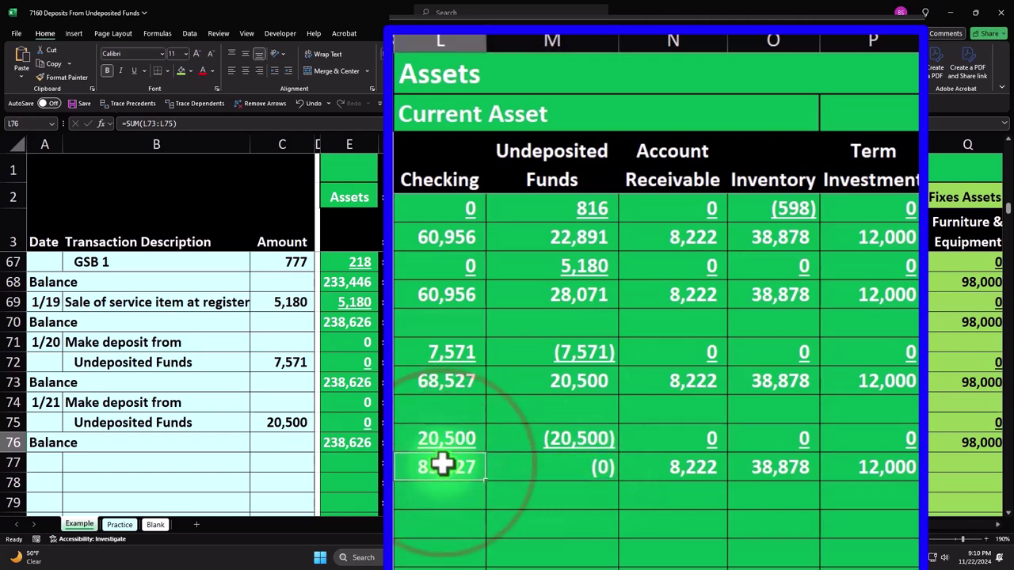
pyautogui.click(518, 468)
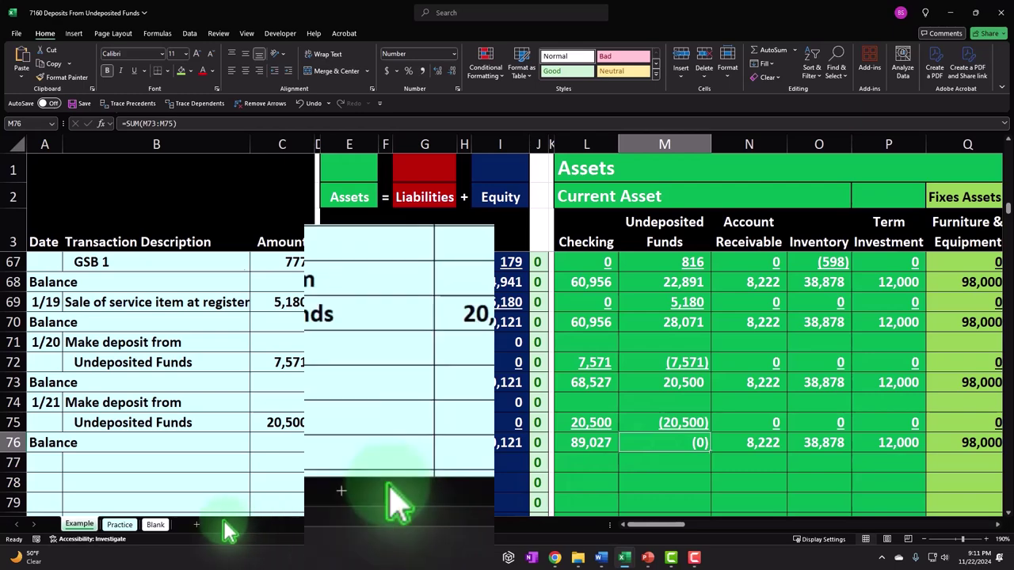
# Step: Return to the Blank sheet and check the 28,071 Undeposited Funds balance in M70
pyautogui.click(157, 525)
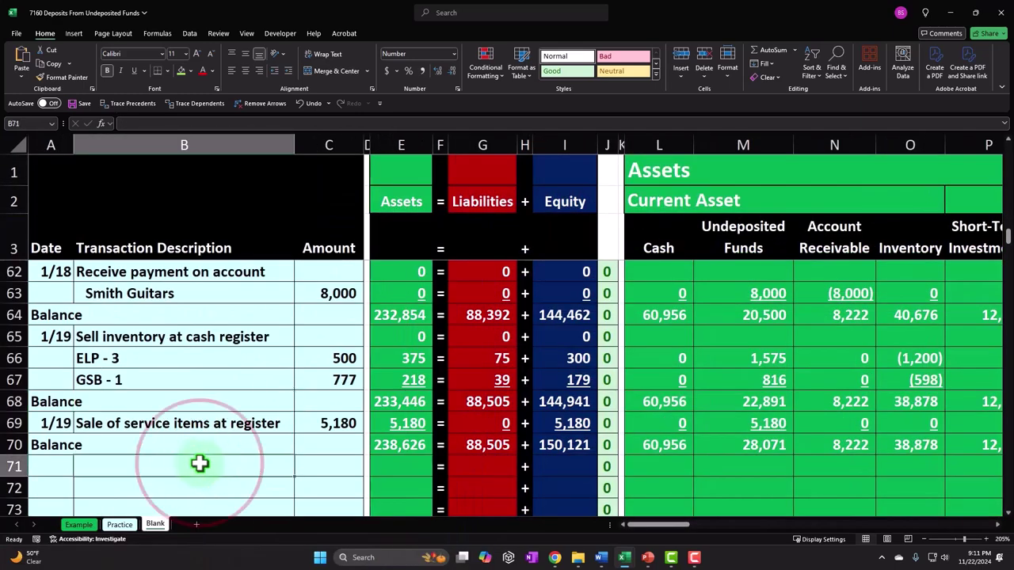
pyautogui.click(711, 445)
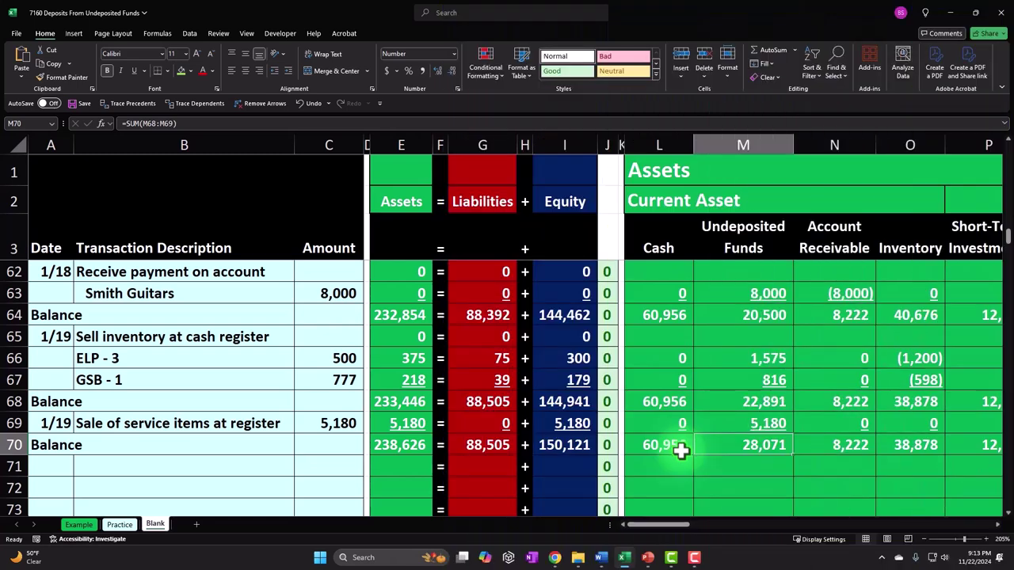
# Step: Enter the date 1/20 in A71, below the 5,180 service sale
pyautogui.click(339, 428)
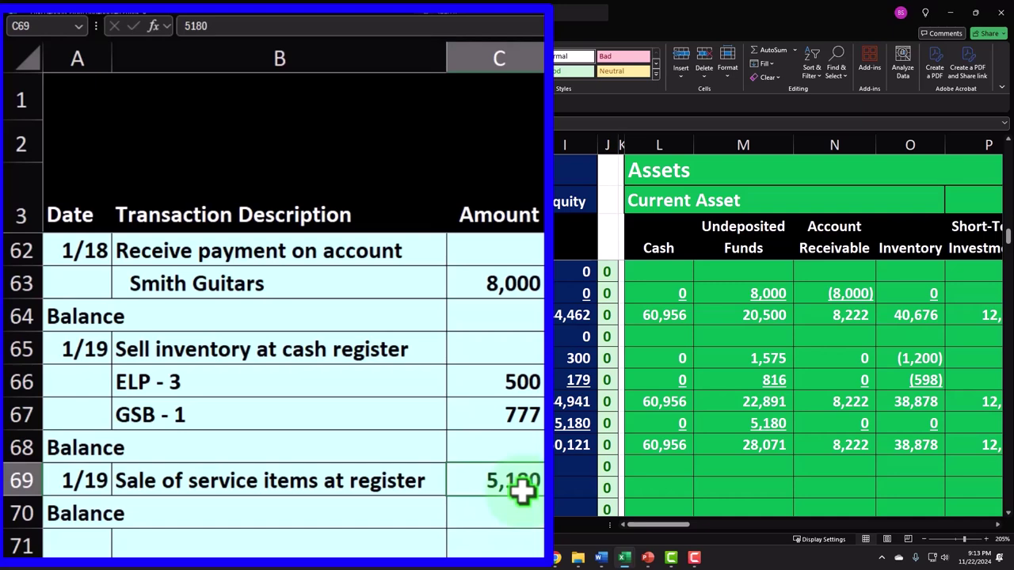
pyautogui.press('Down')
pyautogui.press('Down')
pyautogui.press('Left')
pyautogui.press('Left')
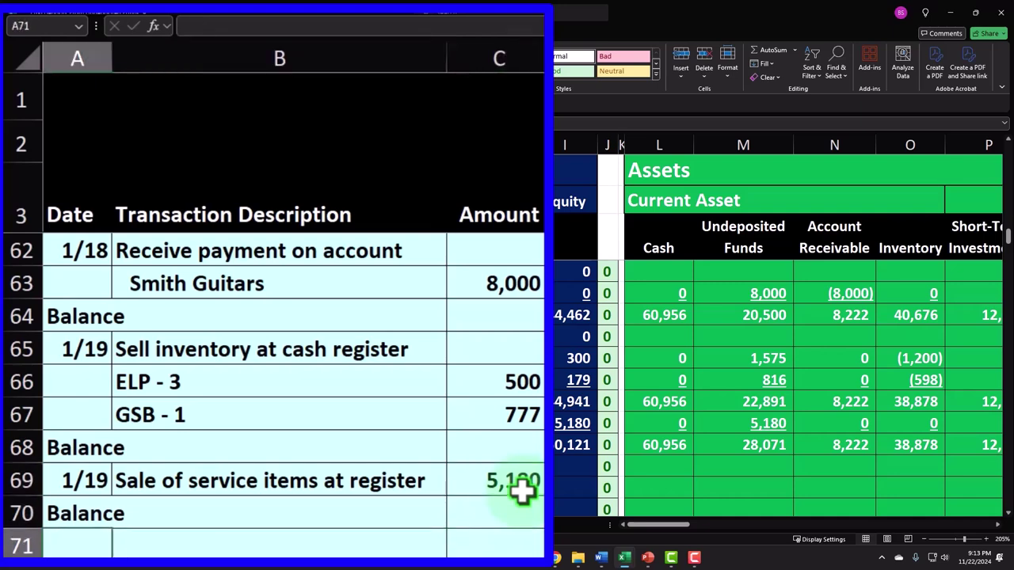
pyautogui.write('1/20')
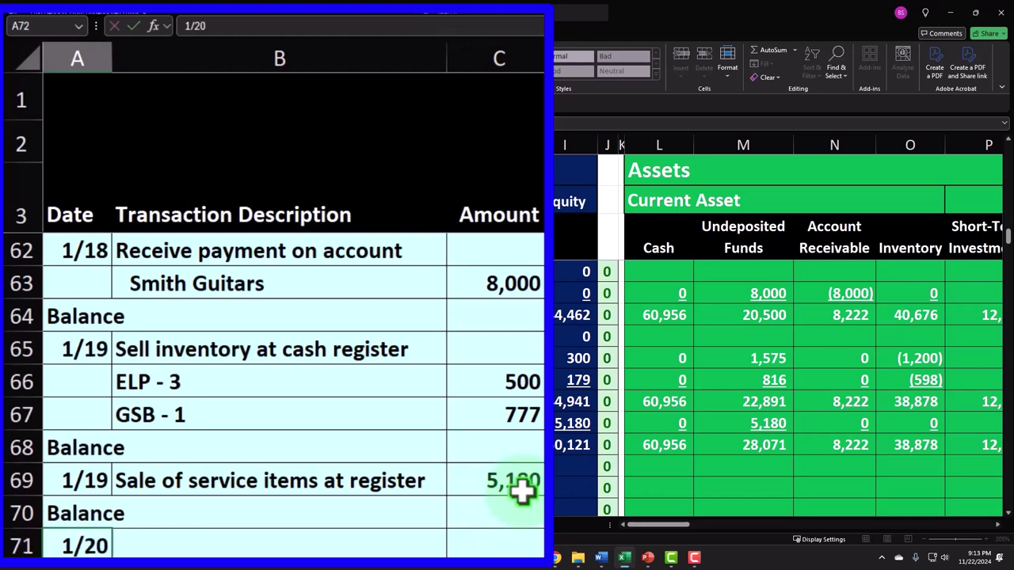
pyautogui.press('Right')
pyautogui.press('Right')
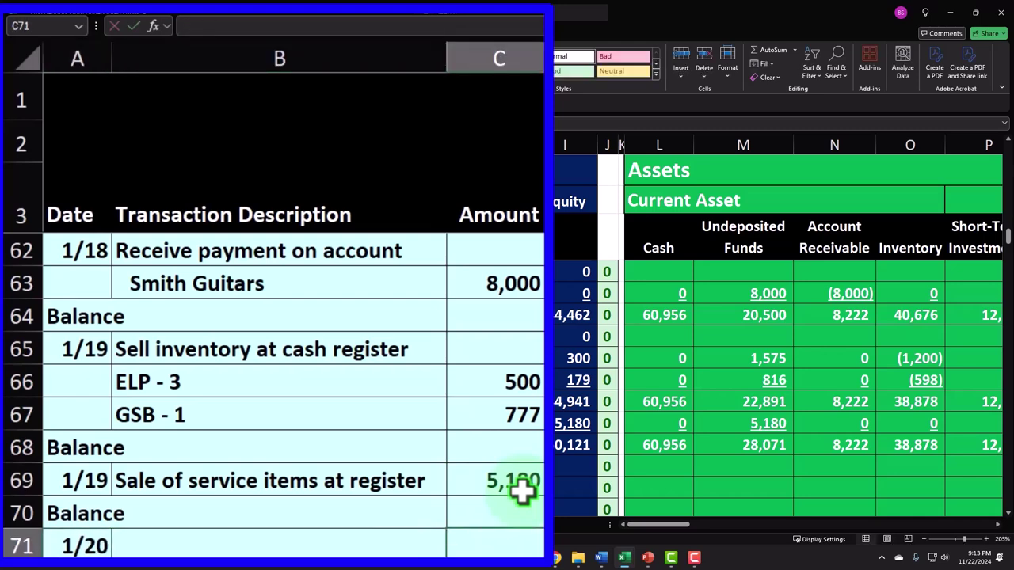
# Step: Enter the deposit amount 7,571 in C71 on the 1/20 row
pyautogui.press('Right')
pyautogui.press('Right')
pyautogui.press('Right')
pyautogui.press('Right')
pyautogui.press('Right')
pyautogui.press('Right')
pyautogui.press('Right')
pyautogui.press('Right')
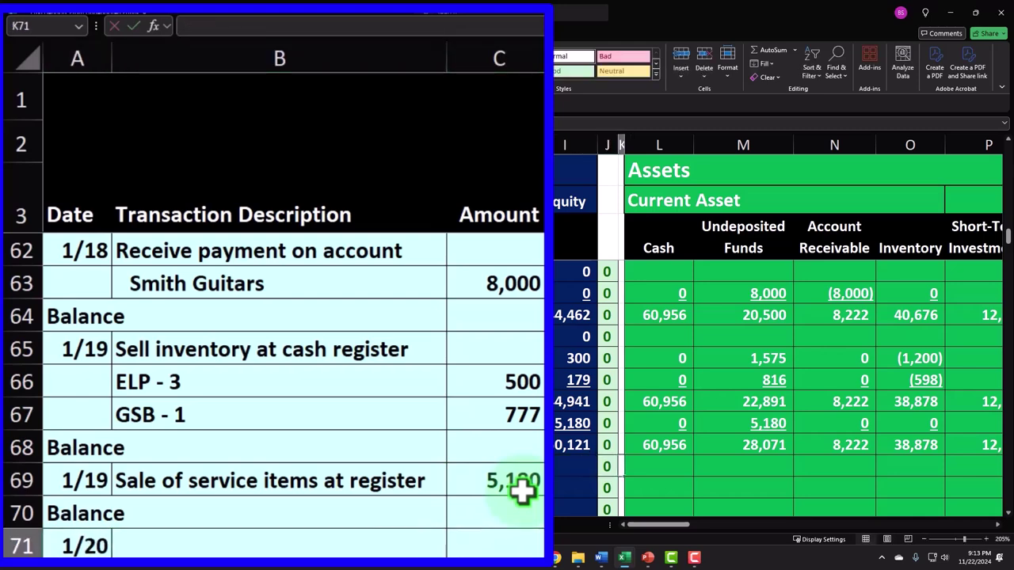
pyautogui.press('Right')
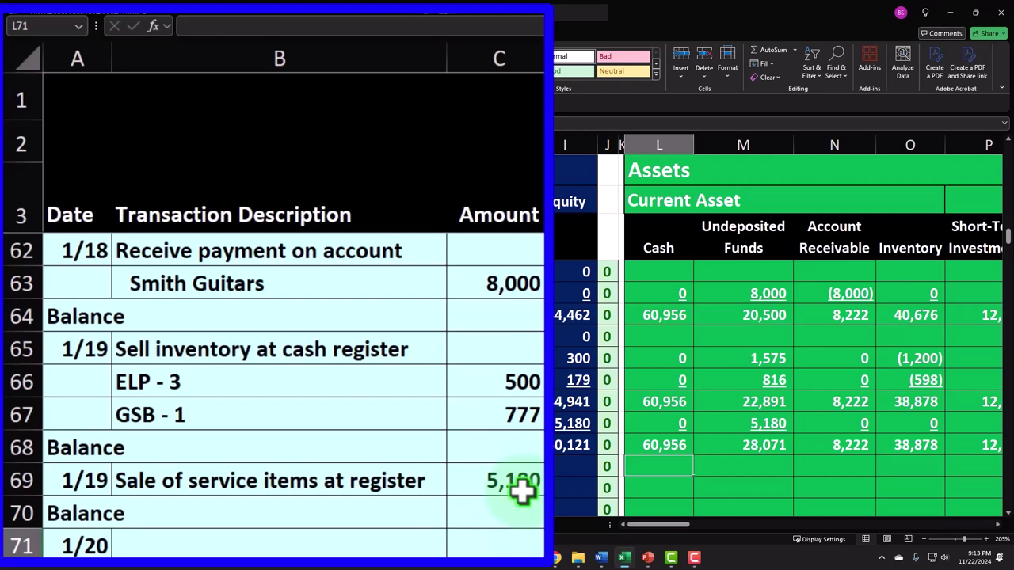
pyautogui.press('Left')
pyautogui.press('Left')
pyautogui.press('Left')
pyautogui.press('Left')
pyautogui.press('Left')
pyautogui.press('Left')
pyautogui.press('Left')
pyautogui.press('Left')
pyautogui.press('Left')
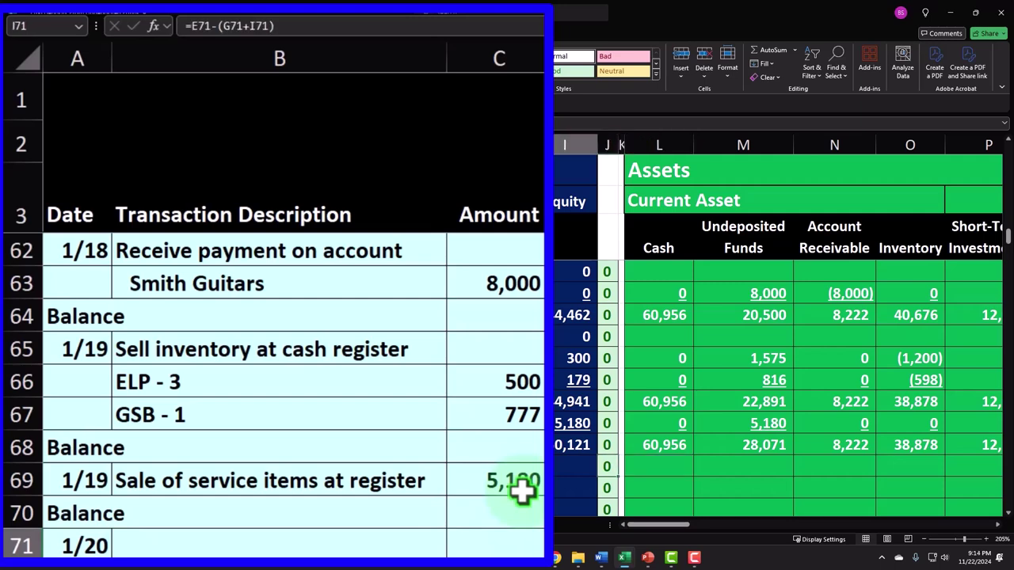
pyautogui.write('71')
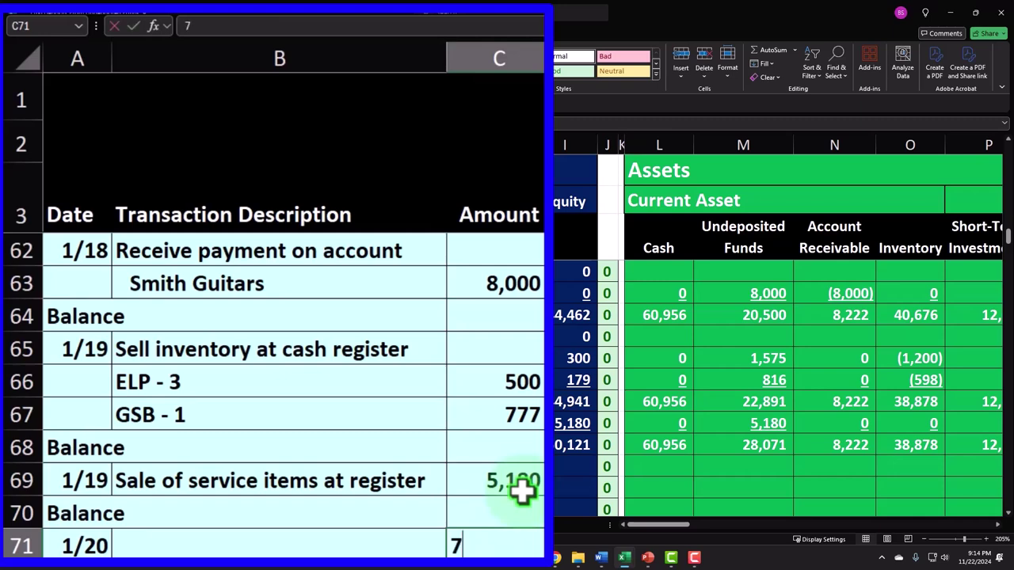
pyautogui.press('BackSpace')
pyautogui.write('571')
pyautogui.press('Return')
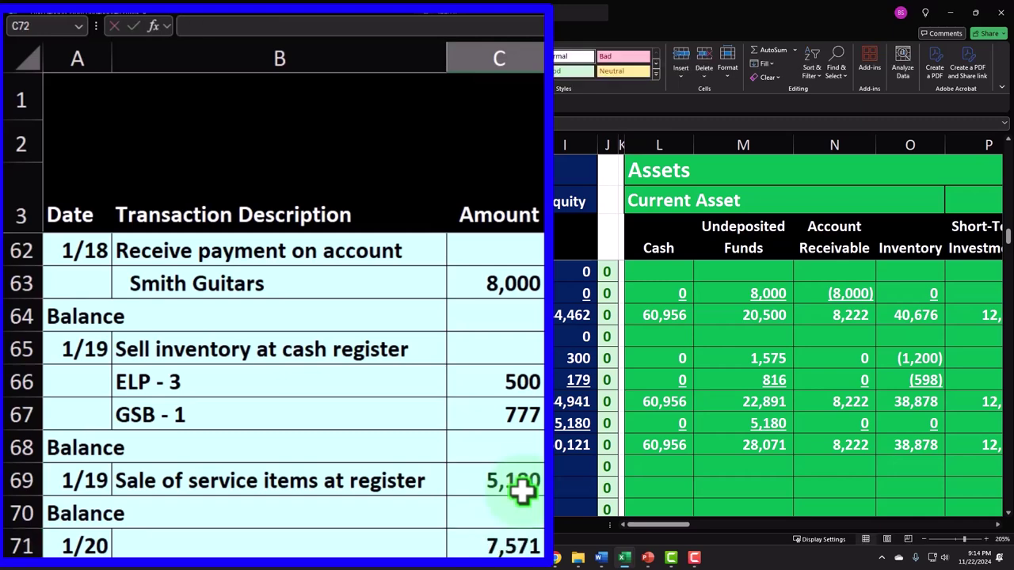
pyautogui.press('Right')
pyautogui.press('Right')
pyautogui.press('Right')
pyautogui.press('Right')
pyautogui.press('Right')
pyautogui.press('Right')
pyautogui.press('Right')
pyautogui.press('Right')
pyautogui.press('Right')
pyautogui.press('Up')
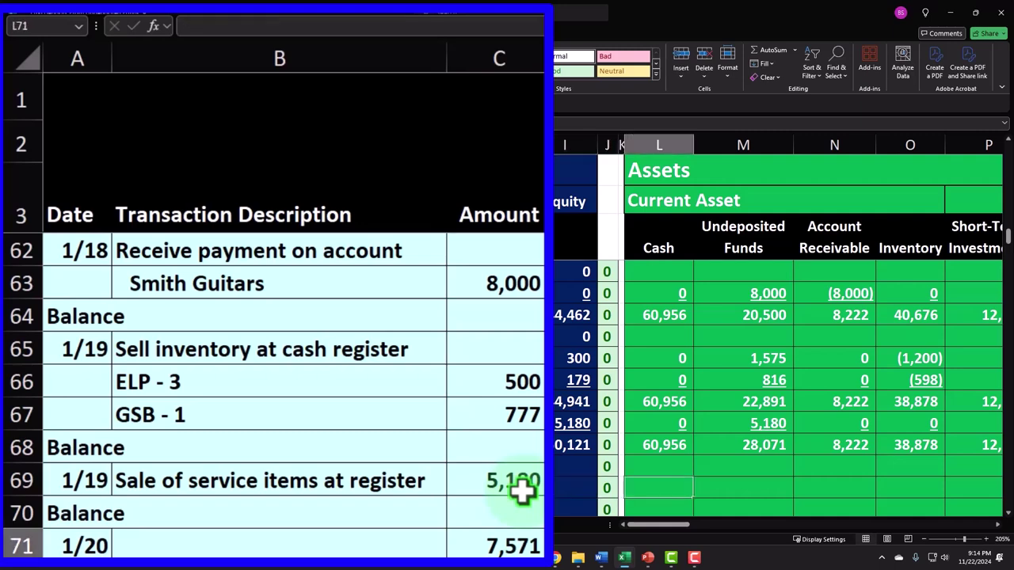
# Step: Link the 1/20 Cash cell L71 to the deposit amount with =C71, showing 7,571
pyautogui.write('=')
pyautogui.press('Left')
pyautogui.press('Left')
pyautogui.press('Left')
pyautogui.press('Left')
pyautogui.press('Left')
pyautogui.press('Left')
pyautogui.press('Left')
pyautogui.press('Left')
pyautogui.press('Left')
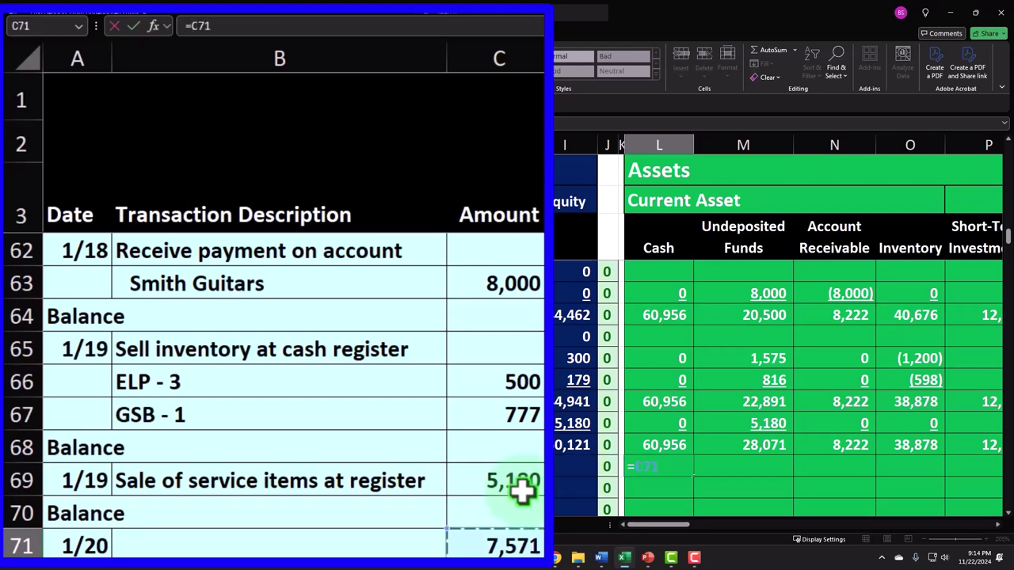
pyautogui.press('Return')
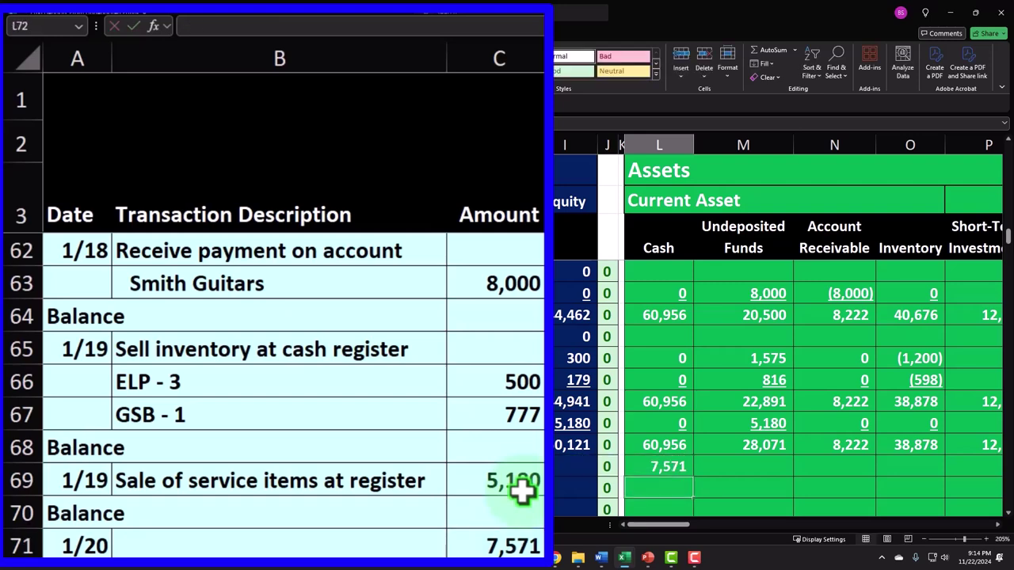
pyautogui.press('Up')
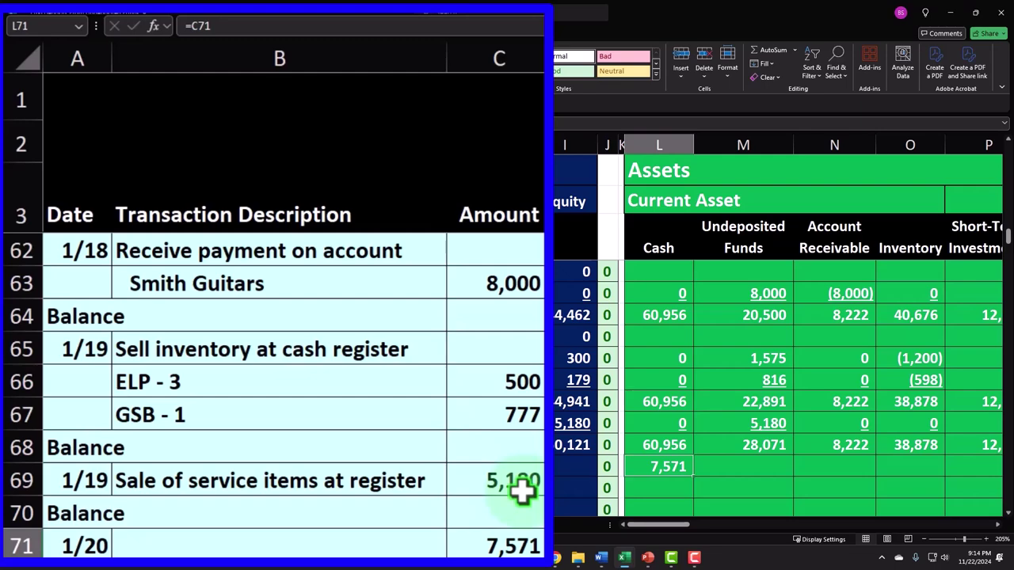
pyautogui.press('Right')
pyautogui.press('Right')
pyautogui.press('Right')
pyautogui.press('Right')
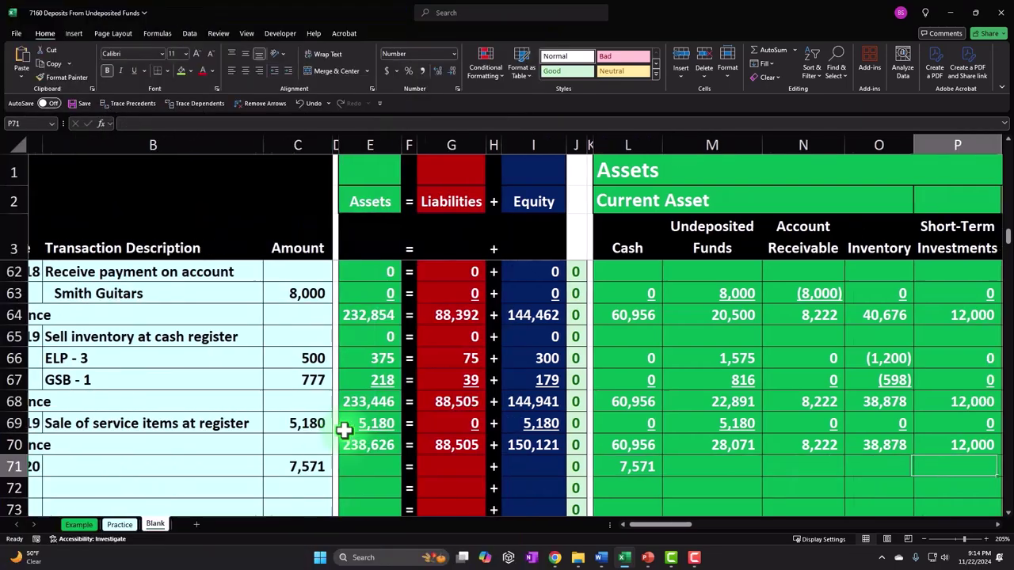
pyautogui.press('Left')
pyautogui.press('Left')
pyautogui.press('Left')
pyautogui.press('Left')
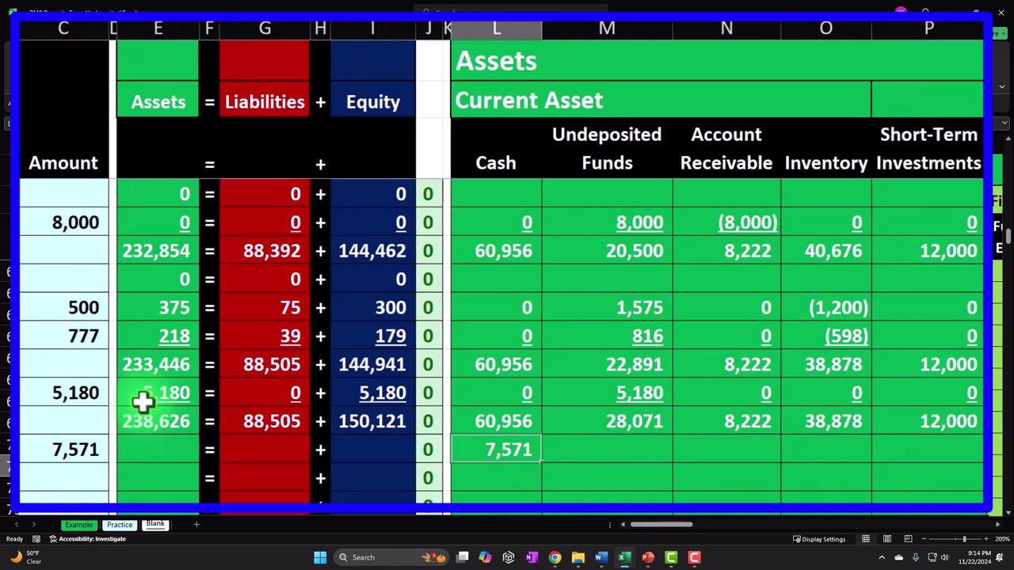
pyautogui.press('Right')
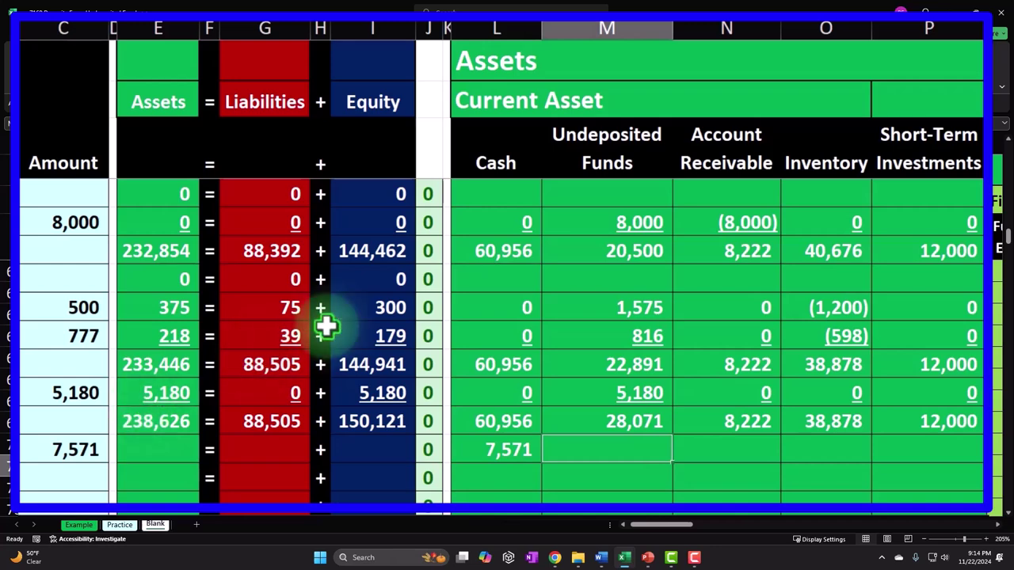
# Step: Set Undeposited Funds in M71 to =-C71, showing (7,571)
pyautogui.write('-')
pyautogui.press('Left')
pyautogui.press('Left')
pyautogui.press('Left')
pyautogui.press('Left')
pyautogui.press('Left')
pyautogui.press('Left')
pyautogui.press('Left')
pyautogui.press('Left')
pyautogui.press('Left')
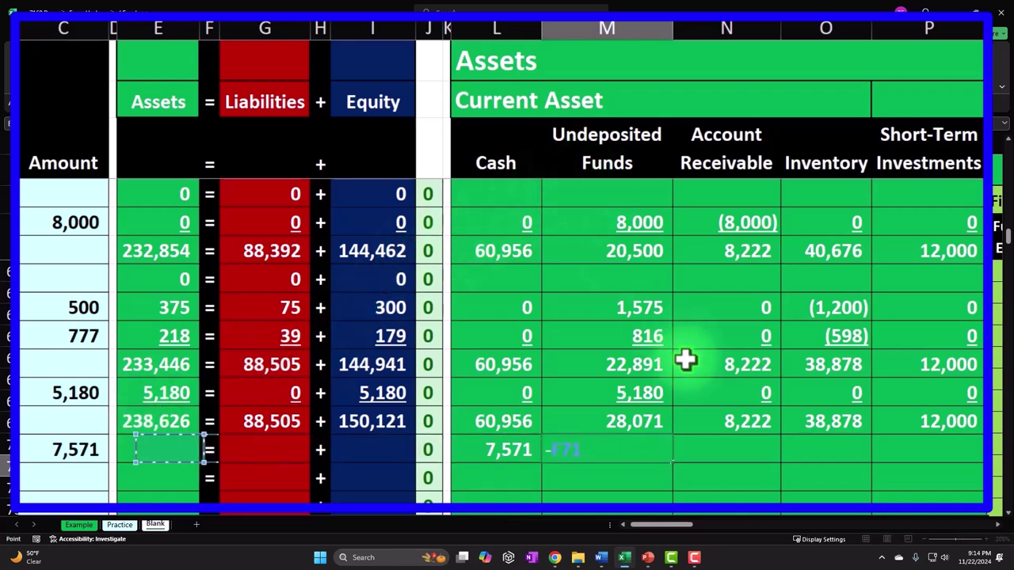
pyautogui.press('Return')
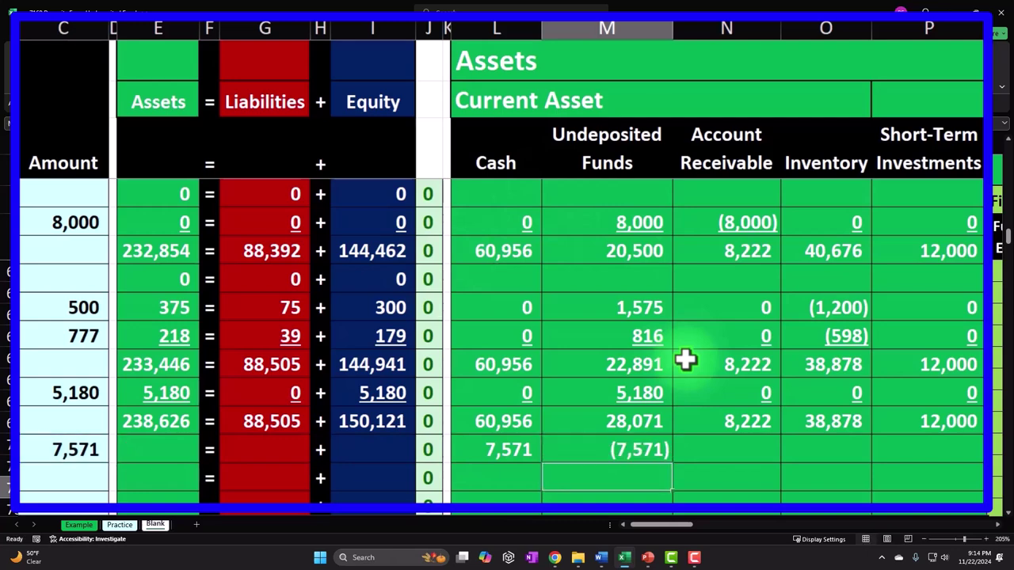
pyautogui.press('Up')
pyautogui.press('Left')
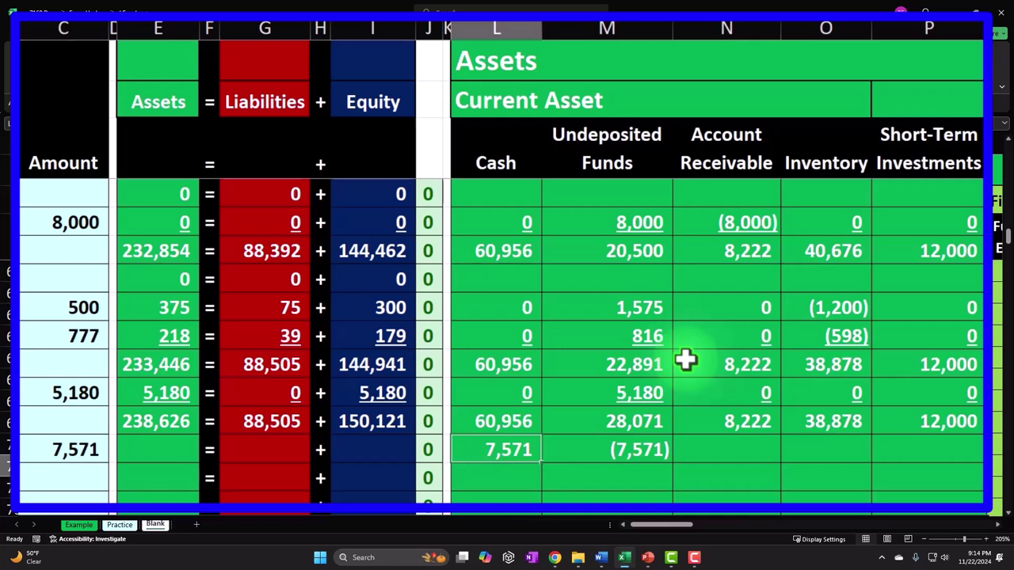
pyautogui.hotkey('shift', 'Right')
pyautogui.hotkey('shift', 'Left')
# Step: Enter 0 in every remaining account column of row 71, from Account Receivable through Utilities
pyautogui.press('Right')
pyautogui.press('Right')
pyautogui.write('0')
pyautogui.press('Tab')
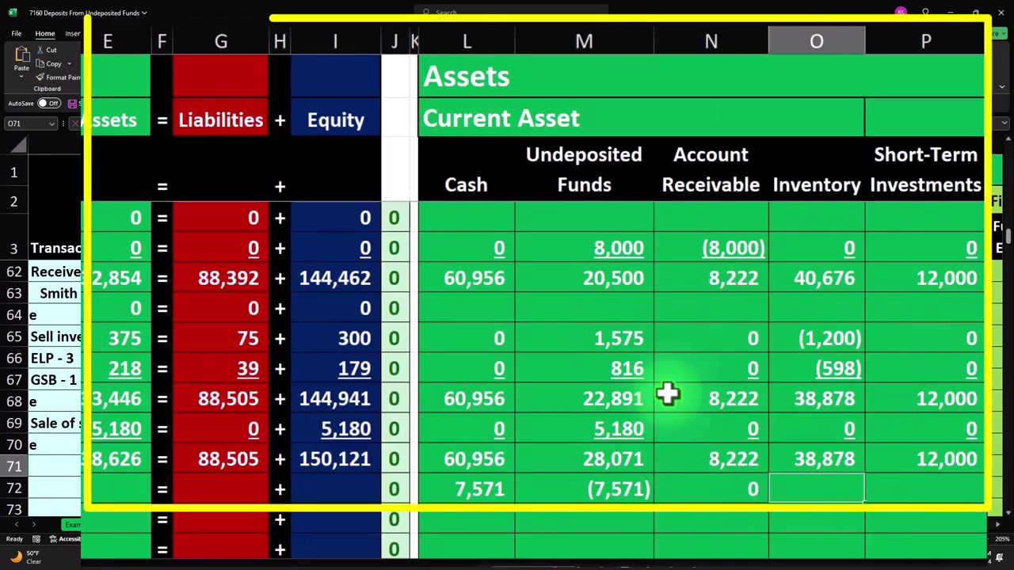
pyautogui.write('0')
pyautogui.press('Tab')
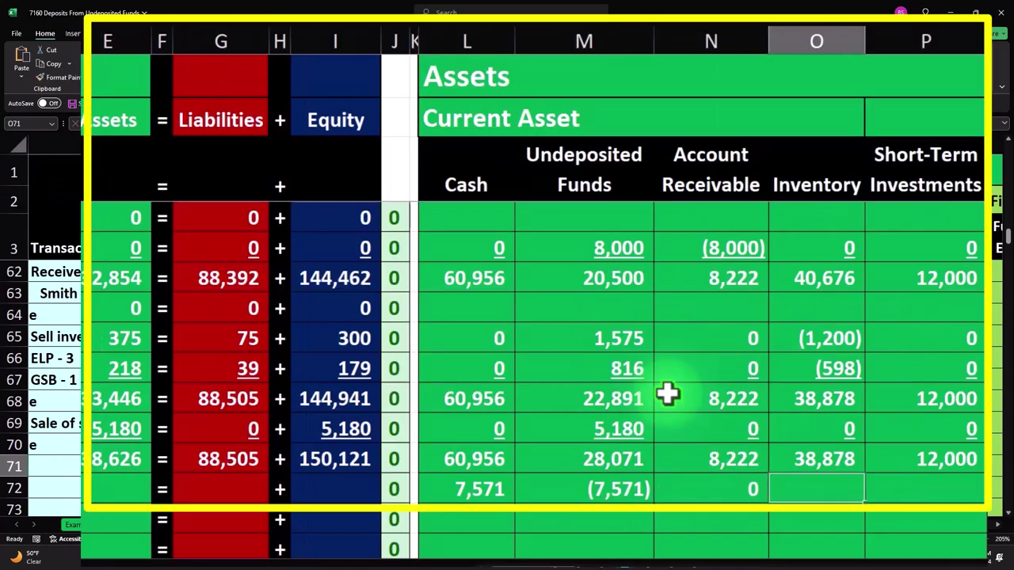
pyautogui.write('0')
pyautogui.press('Tab')
pyautogui.write('0')
pyautogui.press('Tab')
pyautogui.write('0')
pyautogui.press('Tab')
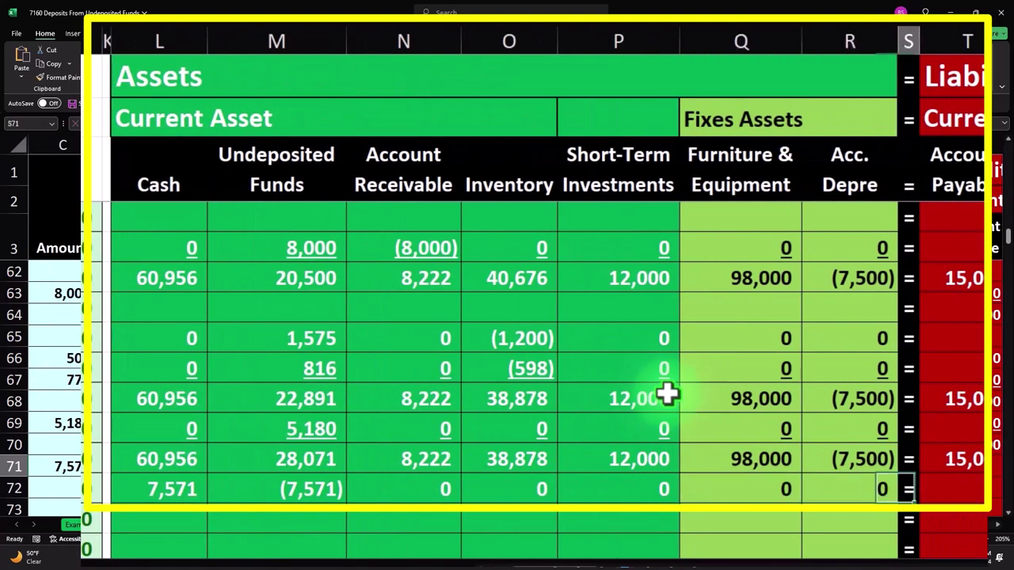
pyautogui.press('Tab')
pyautogui.write('0')
pyautogui.press('Tab')
pyautogui.write('0')
pyautogui.press('Tab')
pyautogui.write('0')
pyautogui.press('Tab')
pyautogui.write('0')
pyautogui.press('Tab')
pyautogui.press('Tab')
pyautogui.press('Tab')
pyautogui.press('Tab')
pyautogui.press('Tab')
pyautogui.press('Tab')
pyautogui.press('Tab')
pyautogui.press('Tab')
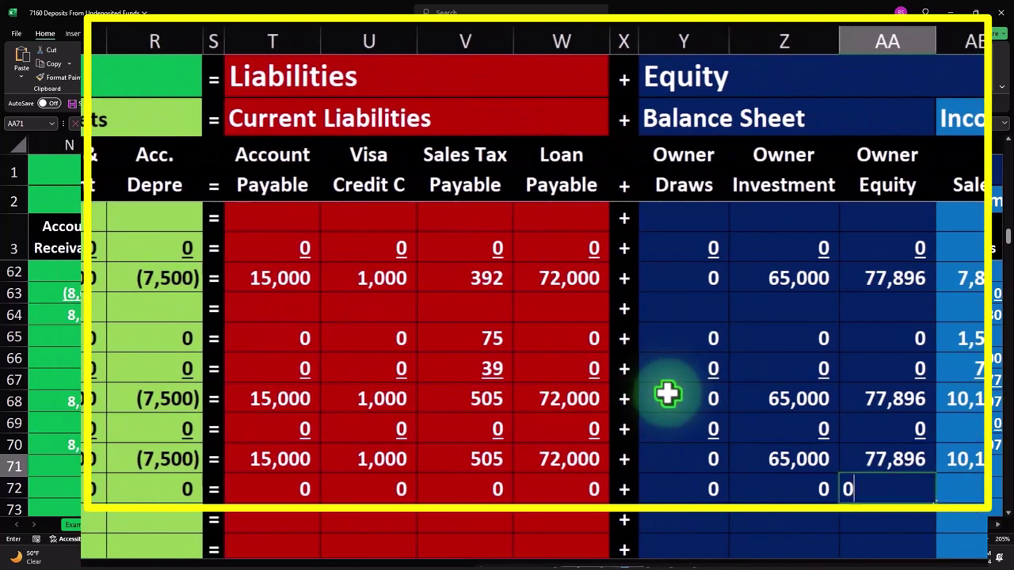
pyautogui.press('Tab')
pyautogui.press('Tab')
pyautogui.press('Tab')
pyautogui.press('Tab')
pyautogui.press('Tab')
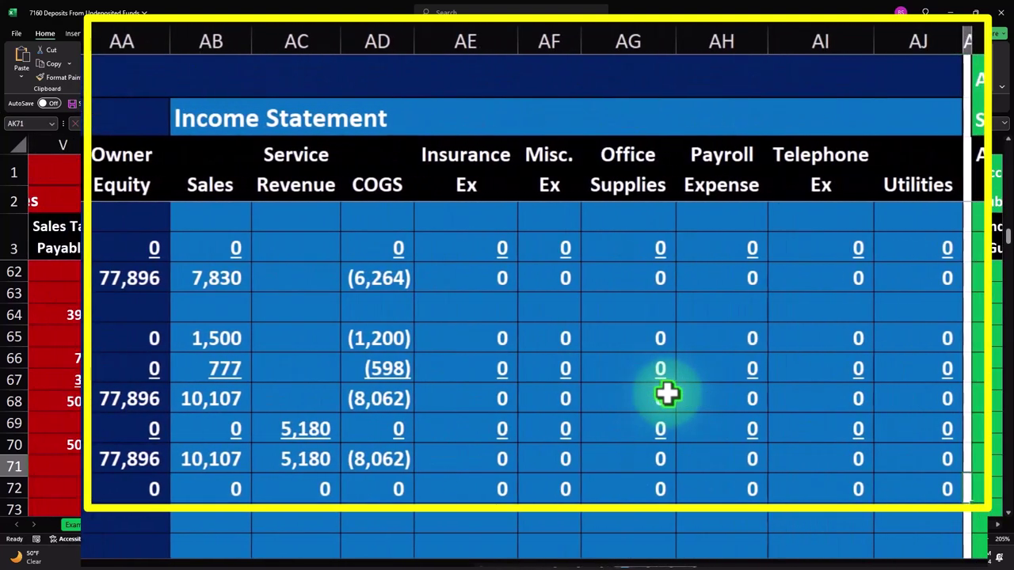
pyautogui.moveTo(118, 488); pyautogui.dragTo(904, 479)
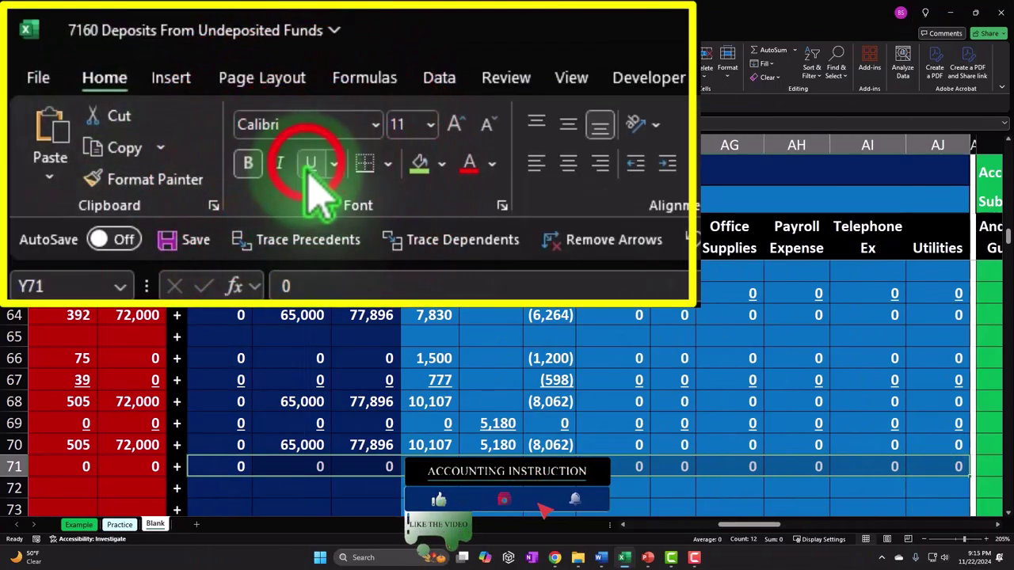
# Step: Underline the row 71 amounts: Cash 7,571, Undeposited Funds (7,571) and the zero entries
pyautogui.click(134, 71)
pyautogui.moveTo(136, 465); pyautogui.dragTo(229, 467)
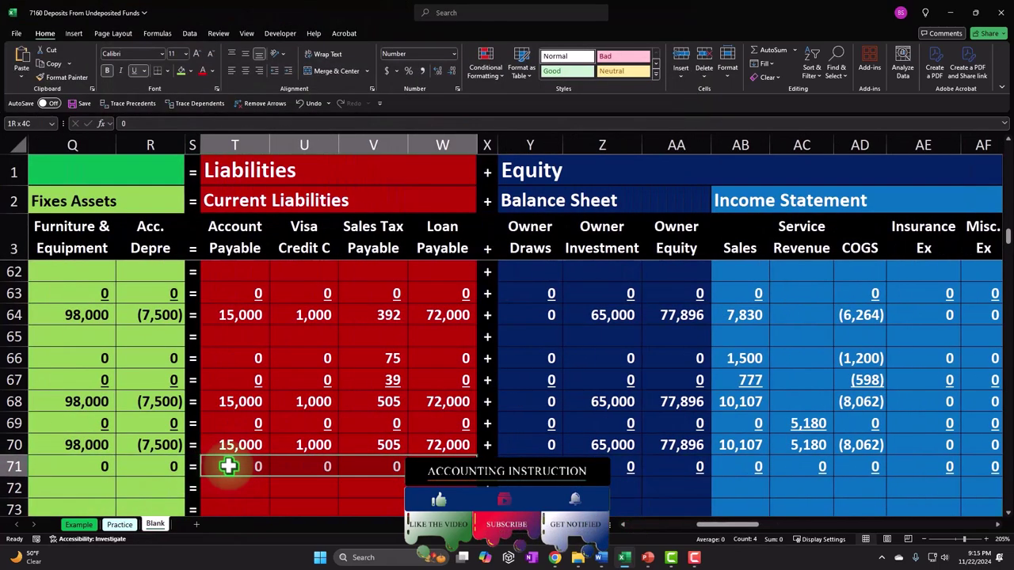
pyautogui.moveTo(150, 469)
pyautogui.mouseDown()
pyautogui.moveTo(151, 478)
pyautogui.moveTo(146, 455)
pyautogui.moveTo(2, 452)
pyautogui.moveTo(154, 452)
pyautogui.moveTo(158, 461)
pyautogui.mouseUp()
pyautogui.click(281, 149)
pyautogui.press('Left')
pyautogui.press('Left')
pyautogui.press('Left')
pyautogui.press('Left')
pyautogui.press('Left')
pyautogui.press('Left')
pyautogui.press('Left')
pyautogui.press('Left')
pyautogui.press('Left')
pyautogui.press('Left')
pyautogui.press('Left')
pyautogui.press('Left')
pyautogui.press('Left')
pyautogui.press('Left')
pyautogui.press('Left')
pyautogui.press('Left')
pyautogui.press('Left')
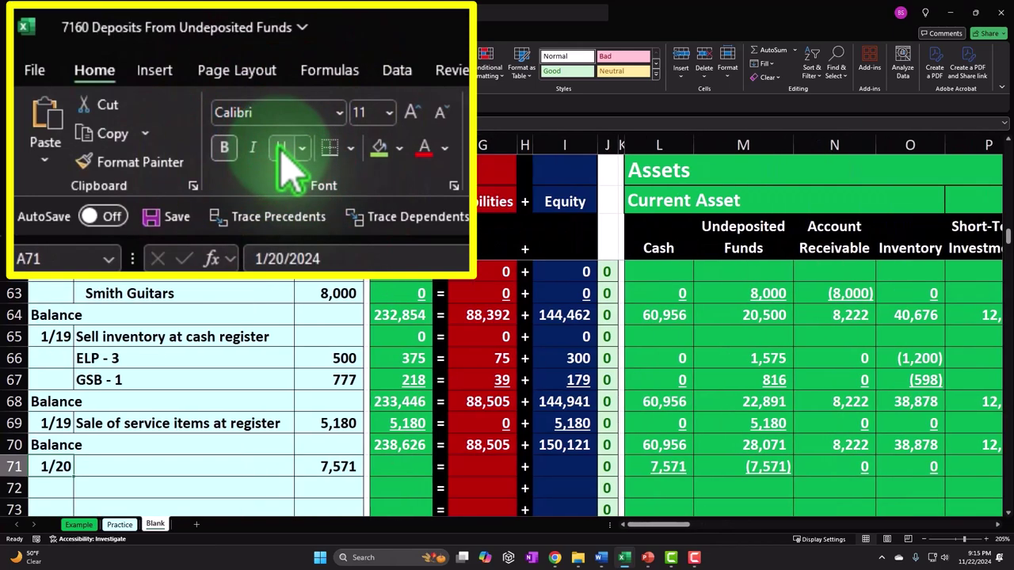
# Step: Copy the Assets, Liabilities and Equity total formulas from row 70 down to row 71, each showing 0
pyautogui.moveTo(390, 466); pyautogui.dragTo(428, 511)
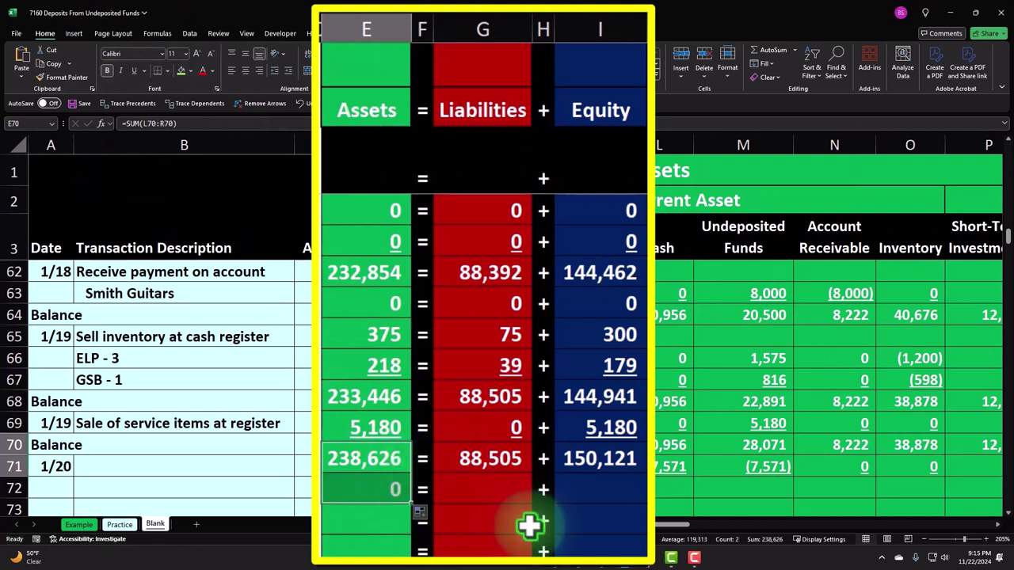
pyautogui.click(519, 463)
pyautogui.moveTo(526, 472); pyautogui.dragTo(536, 507)
pyautogui.click(602, 469)
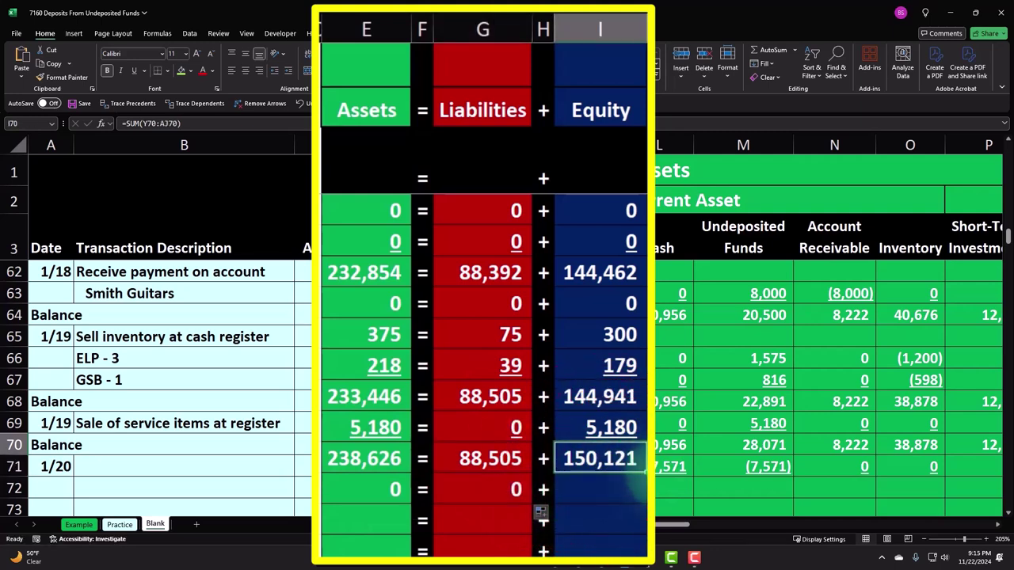
pyautogui.moveTo(640, 473)
pyautogui.mouseDown()
pyautogui.moveTo(643, 514)
pyautogui.moveTo(641, 493)
pyautogui.mouseUp()
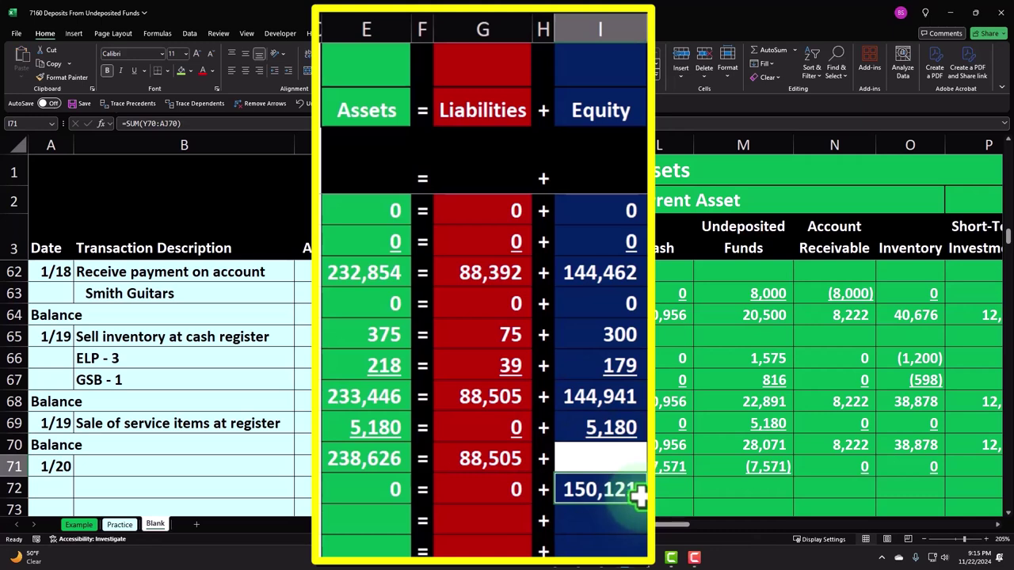
pyautogui.hotkey('ctrl', 'z')
pyautogui.moveTo(644, 473); pyautogui.dragTo(638, 488)
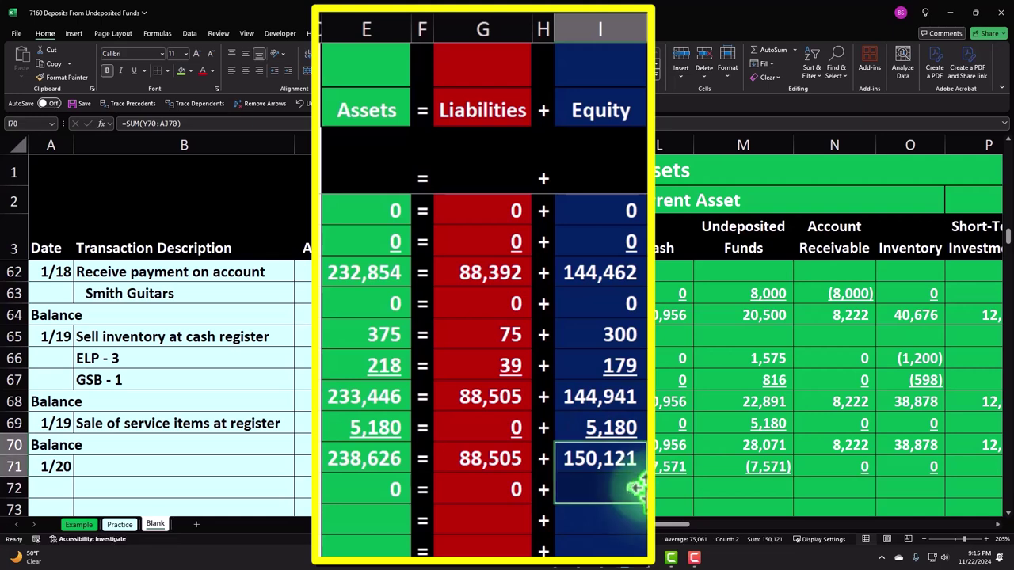
pyautogui.click(67, 485)
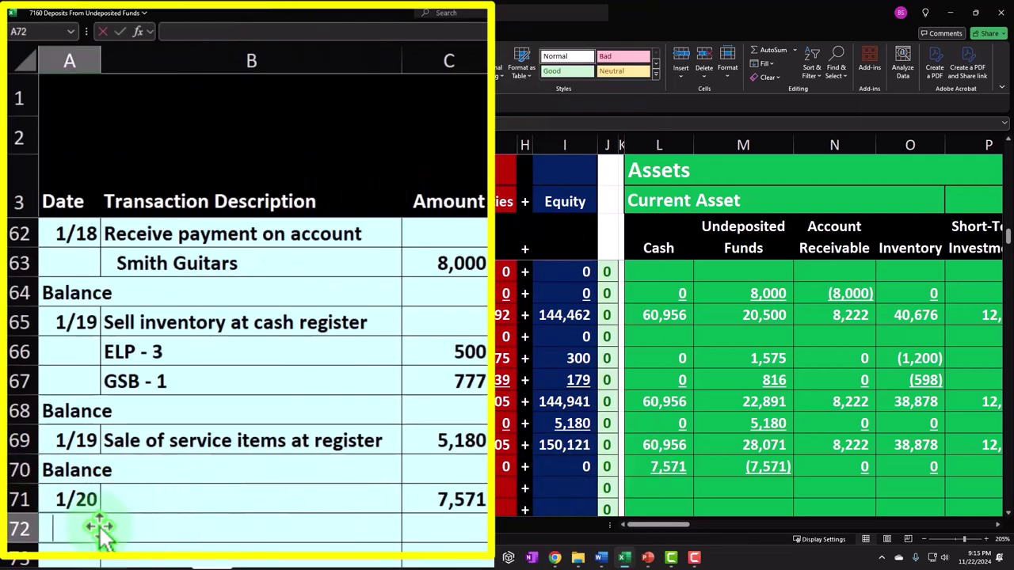
# Step: Label row 72 Balance with =A70 and total Cash as =SUM(L70:L71), giving 68,527
pyautogui.write('=A70')
pyautogui.hotkey('ctrl', 'Return')
pyautogui.press('Right')
pyautogui.press('Right')
pyautogui.press('Right')
pyautogui.press('Right')
pyautogui.press('Right')
pyautogui.press('Right')
pyautogui.press('Right')
pyautogui.press('Right')
pyautogui.press('Right')
pyautogui.press('Right')
pyautogui.press('Right')
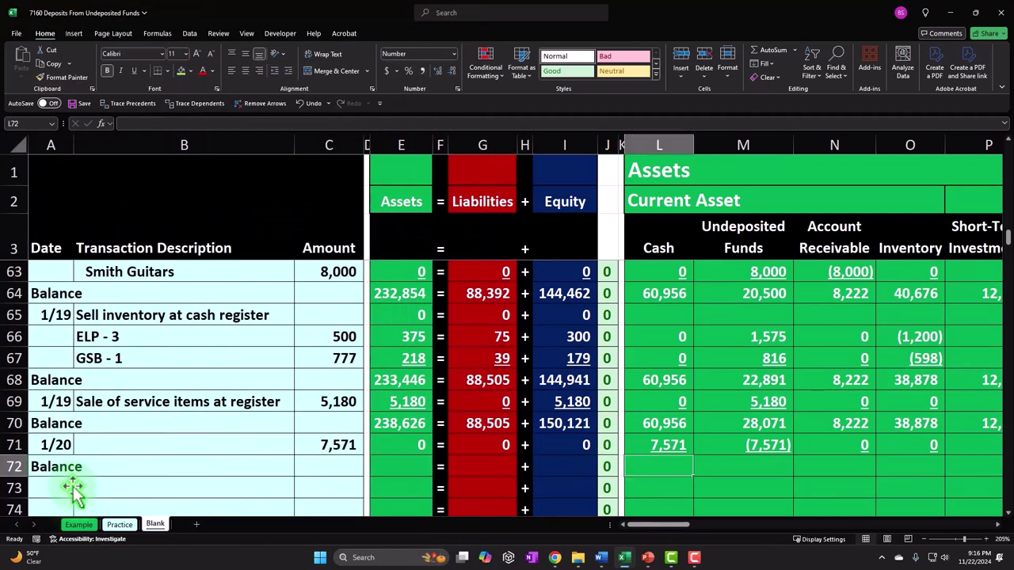
pyautogui.write('=sum(')
pyautogui.press('Up')
pyautogui.press('Up')
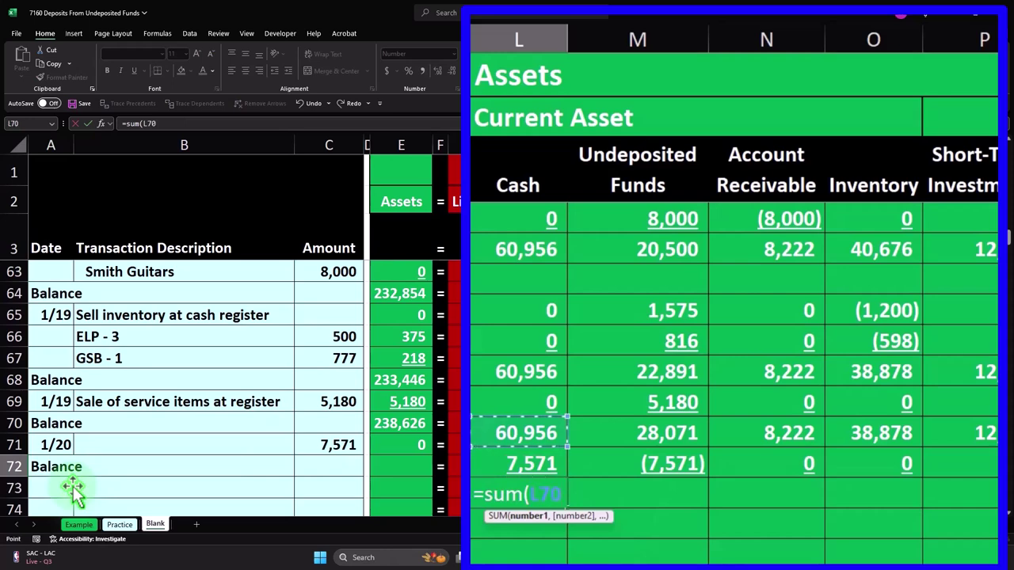
pyautogui.hotkey('shift', 'Down')
pyautogui.press('Return')
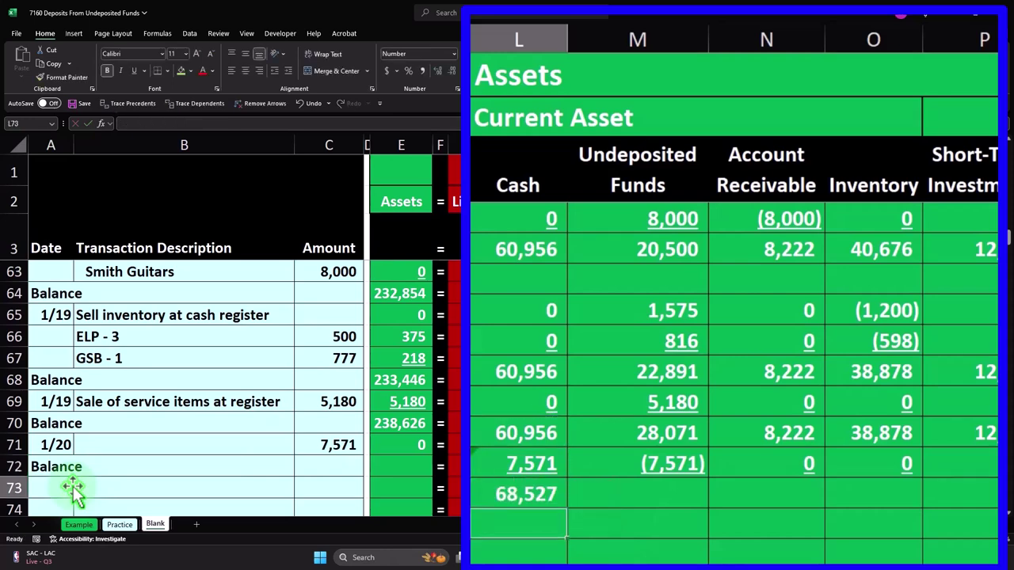
pyautogui.click(531, 497)
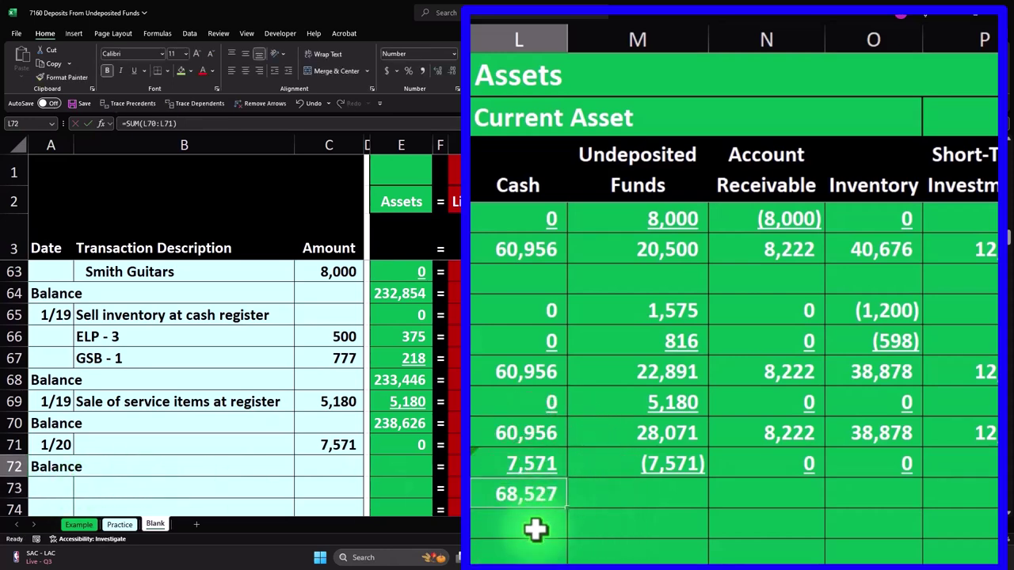
pyautogui.hotkey('ctrl', 'c')
pyautogui.moveTo(720, 463); pyautogui.dragTo(819, 462)
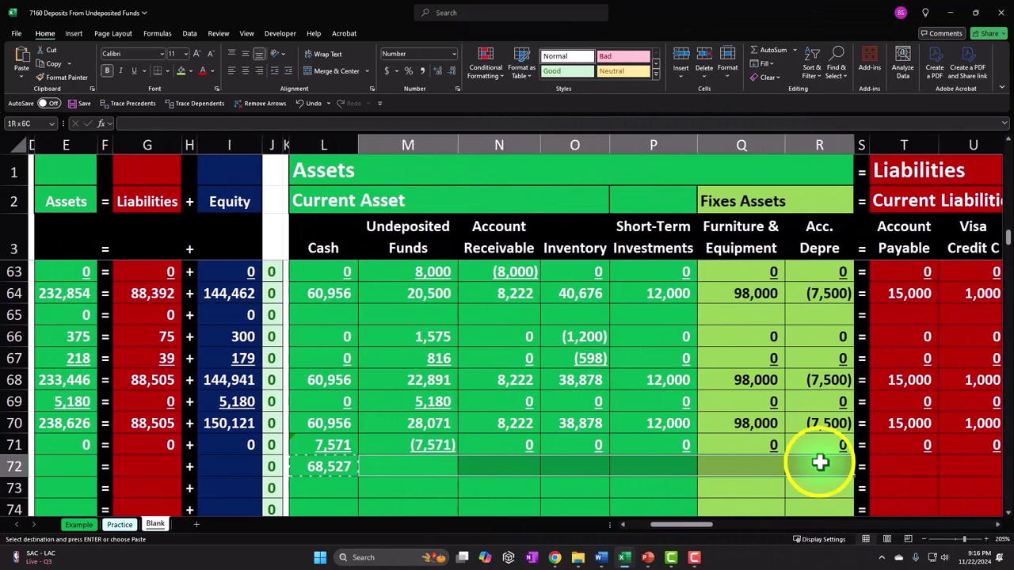
# Step: Paste the balance formulas into row 72's asset and liability columns, e.g. Undeposited Funds 20,500, Loan Payable 72,000
pyautogui.rightClick(819, 461)
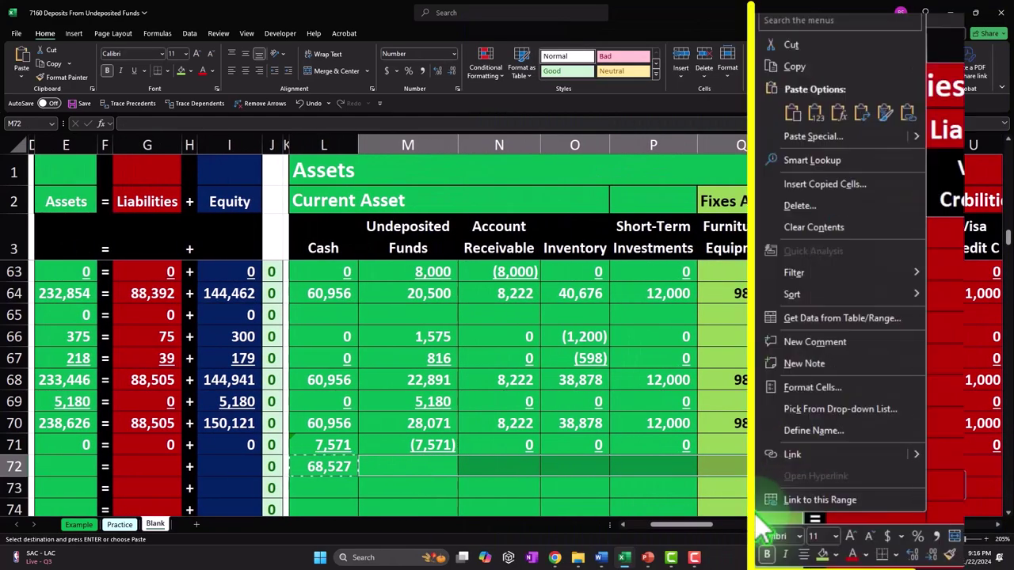
pyautogui.click(838, 108)
pyautogui.press('Right')
pyautogui.press('Right')
pyautogui.press('Right')
pyautogui.press('Right')
pyautogui.press('Right')
pyautogui.press('Right')
pyautogui.press('Right')
pyautogui.press('Right')
pyautogui.press('Right')
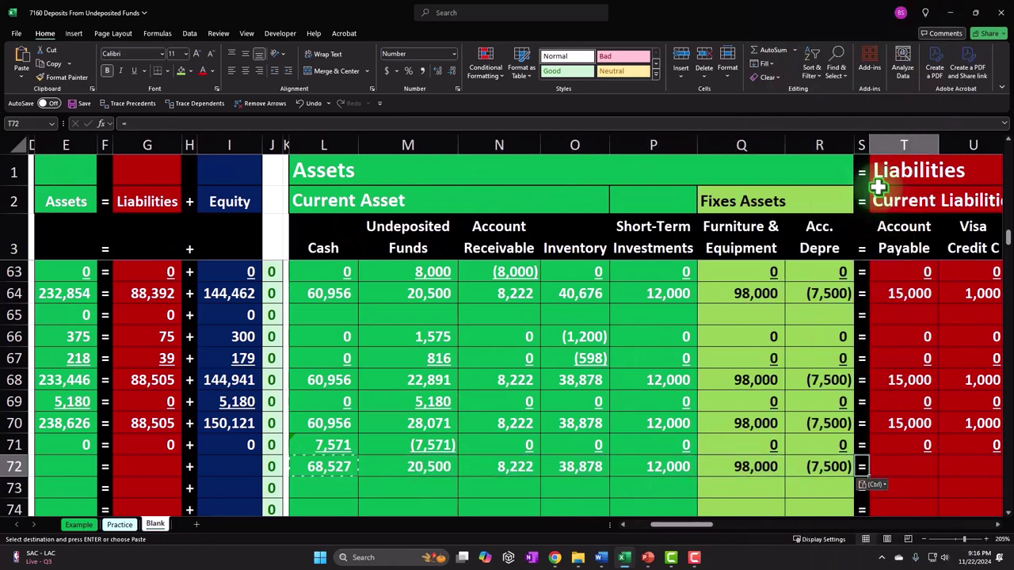
pyautogui.press('Right')
pyautogui.press('Right')
pyautogui.press('Right')
pyautogui.press('Right')
pyautogui.press('Right')
pyautogui.press('Right')
pyautogui.press('Right')
pyautogui.press('Right')
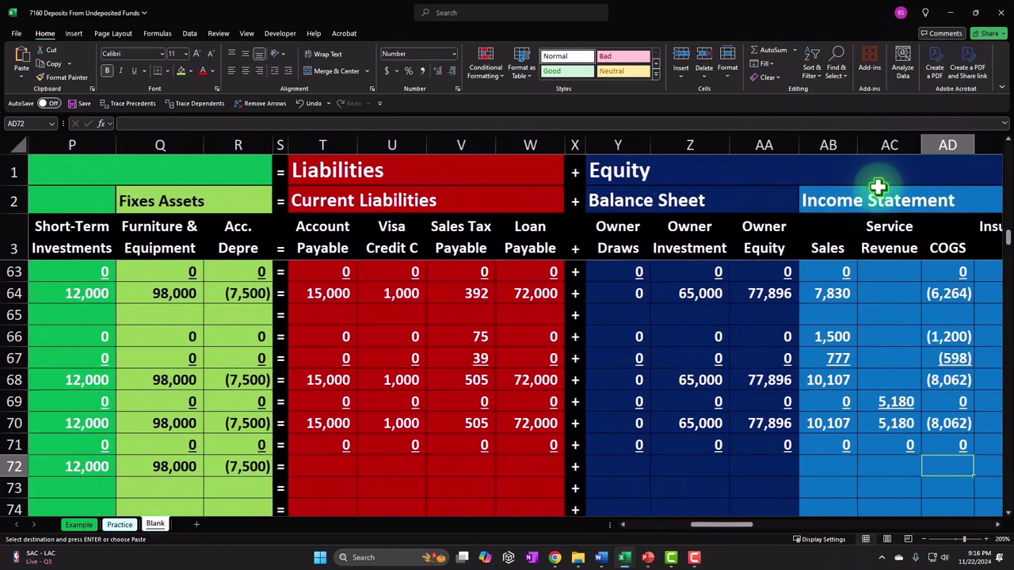
pyautogui.moveTo(351, 460); pyautogui.dragTo(519, 465)
pyautogui.rightClick(519, 465)
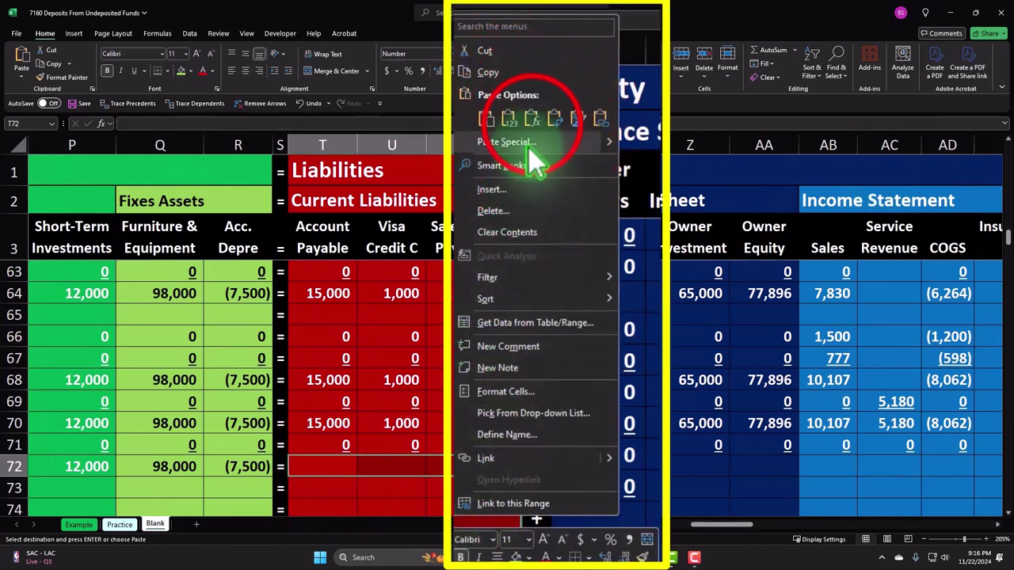
pyautogui.click(572, 194)
# Step: Paste the balance formulas across row 72's equity columns, giving Owner Equity 77,896 and Sales 10,107
pyautogui.press('Right')
pyautogui.press('Right')
pyautogui.press('Right')
pyautogui.press('Right')
pyautogui.press('Right')
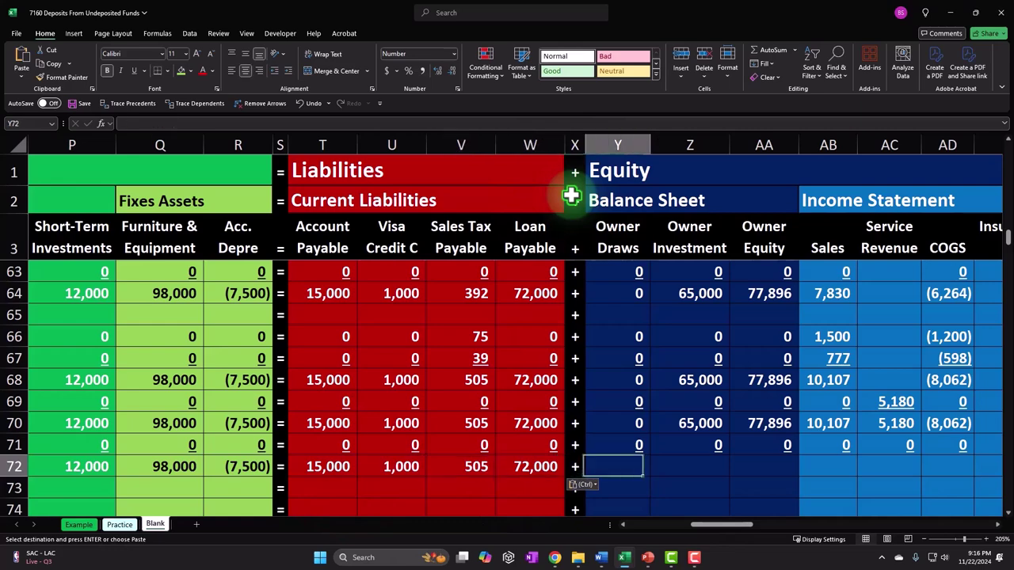
pyautogui.hotkey('shift', 'Right')
pyautogui.hotkey('shift', 'Right')
pyautogui.hotkey('shift', 'Right')
pyautogui.hotkey('shift', 'Right')
pyautogui.hotkey('shift', 'Right')
pyautogui.hotkey('shift', 'Right')
pyautogui.hotkey('shift', 'Right')
pyautogui.hotkey('shift', 'Right')
pyautogui.hotkey('shift', 'Right')
pyautogui.hotkey('shift', 'Right')
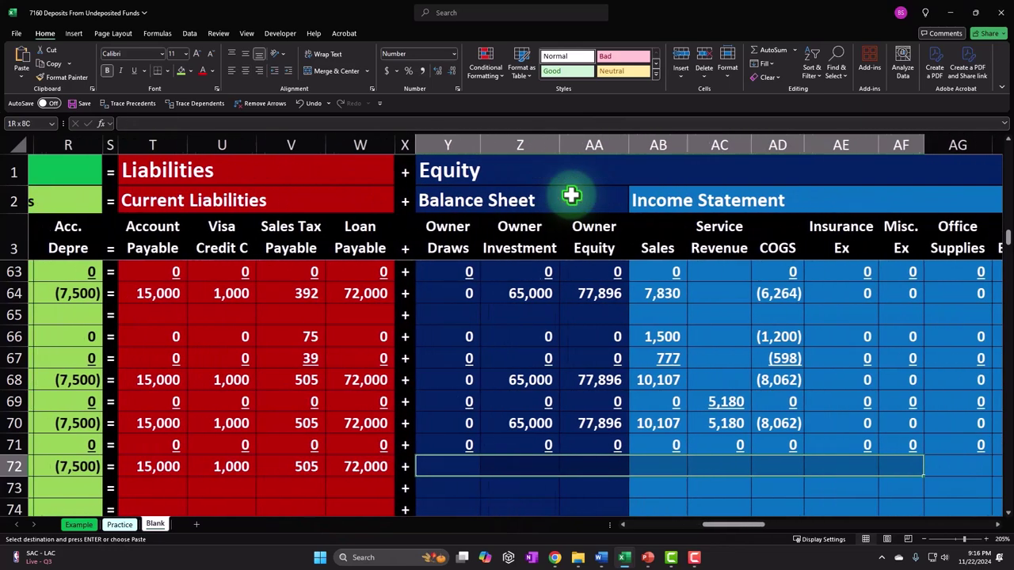
pyautogui.hotkey('shift', 'Right')
pyautogui.hotkey('shift', 'Right')
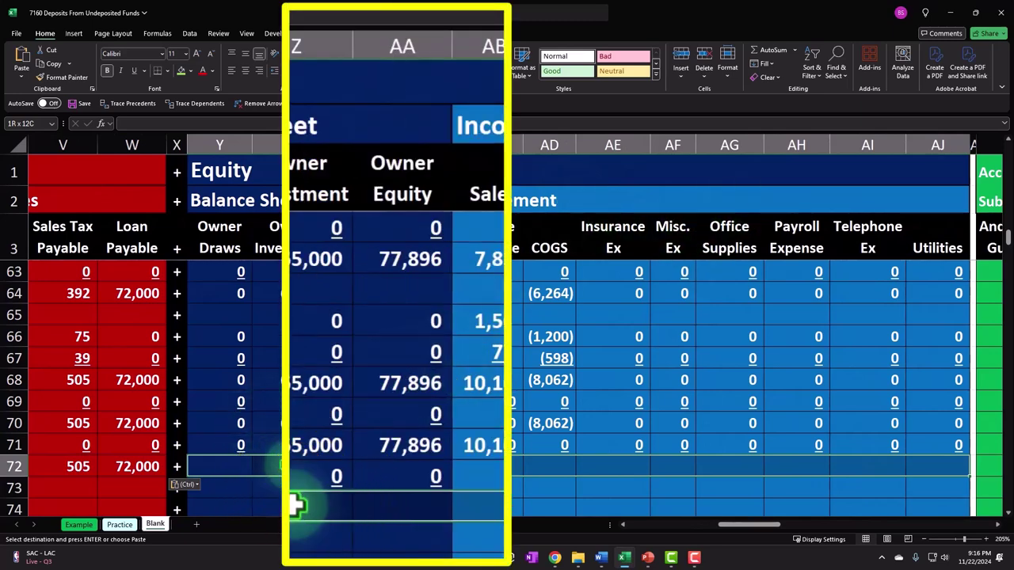
pyautogui.rightClick(277, 469)
pyautogui.click(377, 106)
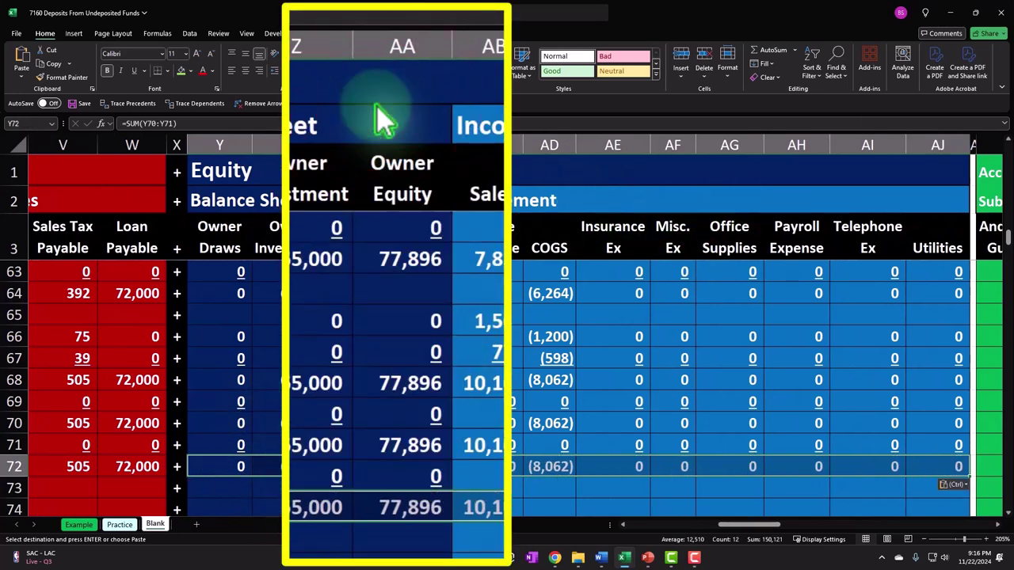
pyautogui.press('Left')
pyautogui.press('Left')
pyautogui.press('Left')
pyautogui.press('Left')
pyautogui.press('Left')
pyautogui.press('Left')
pyautogui.press('Left')
pyautogui.press('Left')
pyautogui.press('Left')
pyautogui.press('Left')
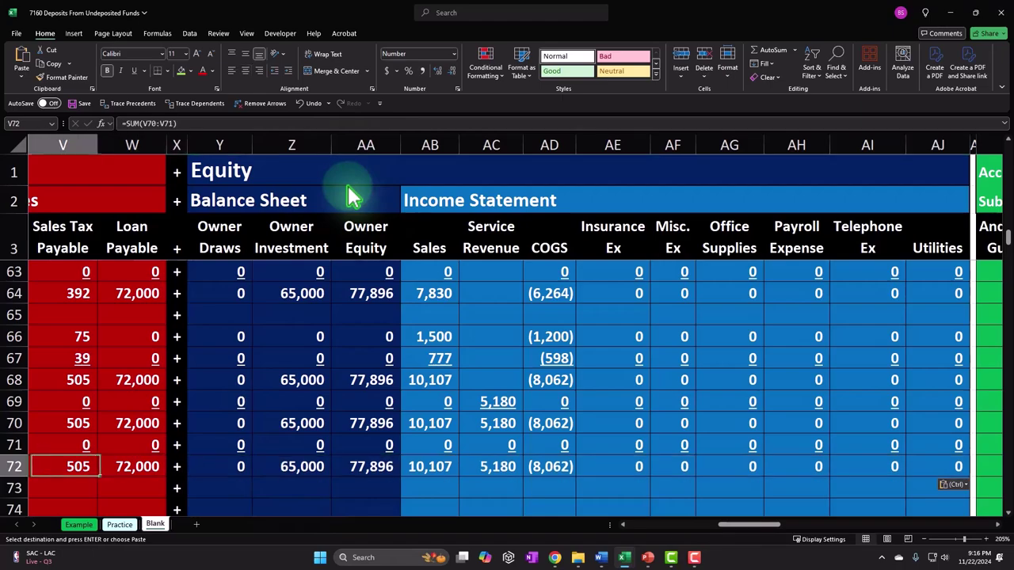
pyautogui.press('Left')
pyautogui.press('Left')
pyautogui.press('Left')
pyautogui.press('Left')
pyautogui.press('Left')
pyautogui.press('Left')
pyautogui.press('Left')
pyautogui.press('Left')
pyautogui.press('Left')
pyautogui.press('Left')
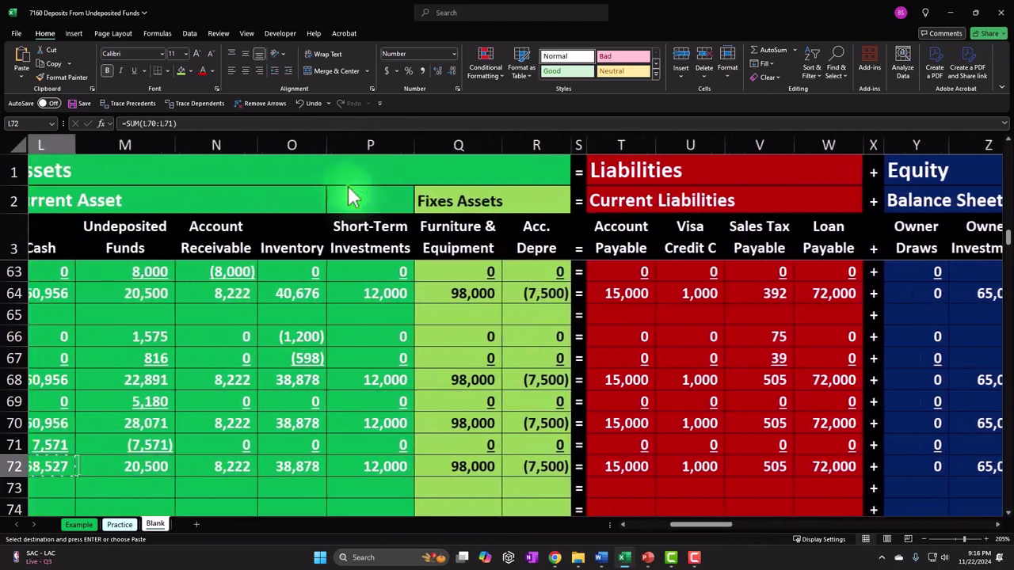
pyautogui.press('Left')
pyautogui.press('Left')
pyautogui.press('Left')
pyautogui.press('Left')
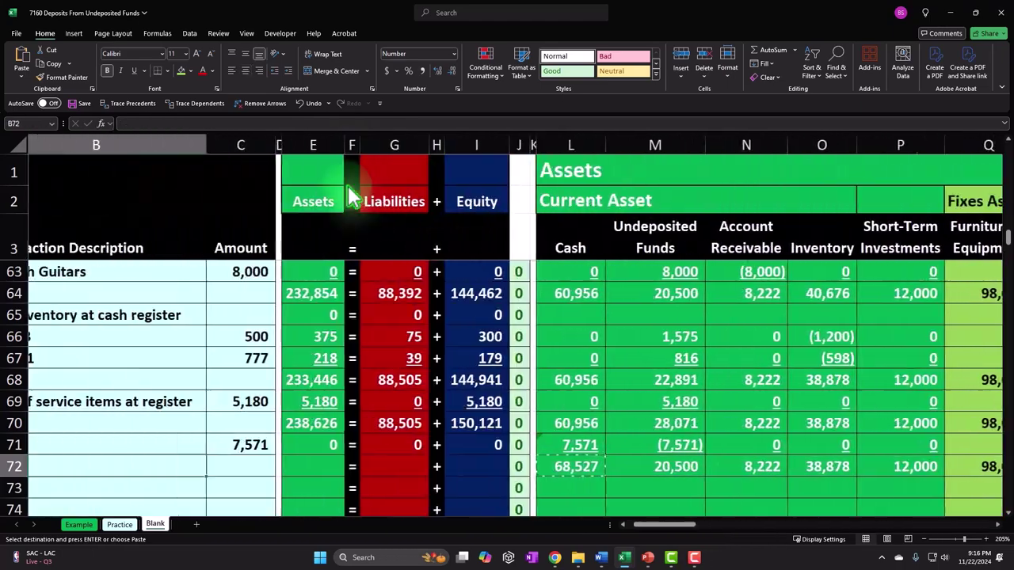
# Step: Fill the row 71 Assets, Liabilities and Equity total formulas down into row 72
pyautogui.press('Right')
pyautogui.press('Right')
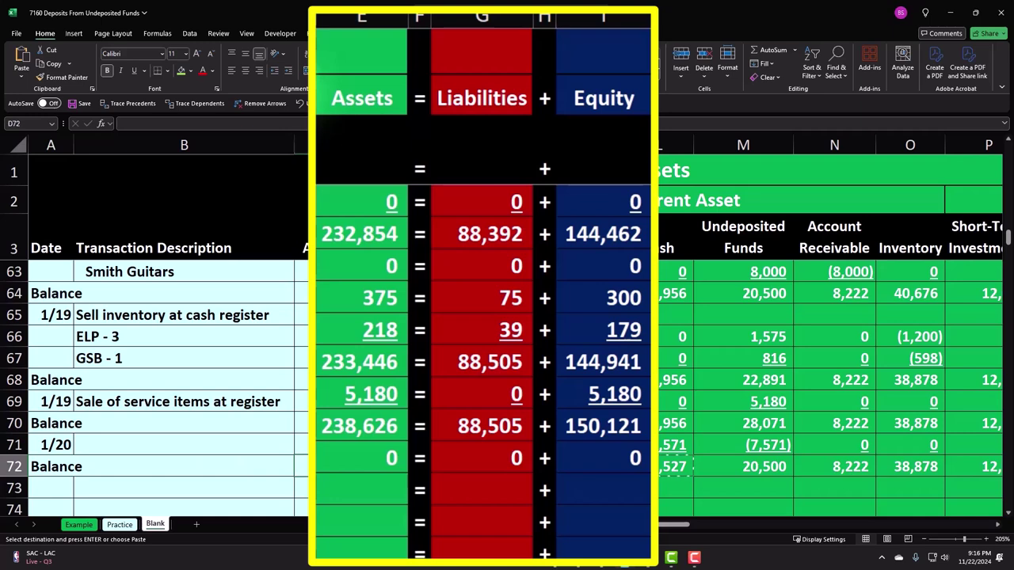
pyautogui.click(395, 466)
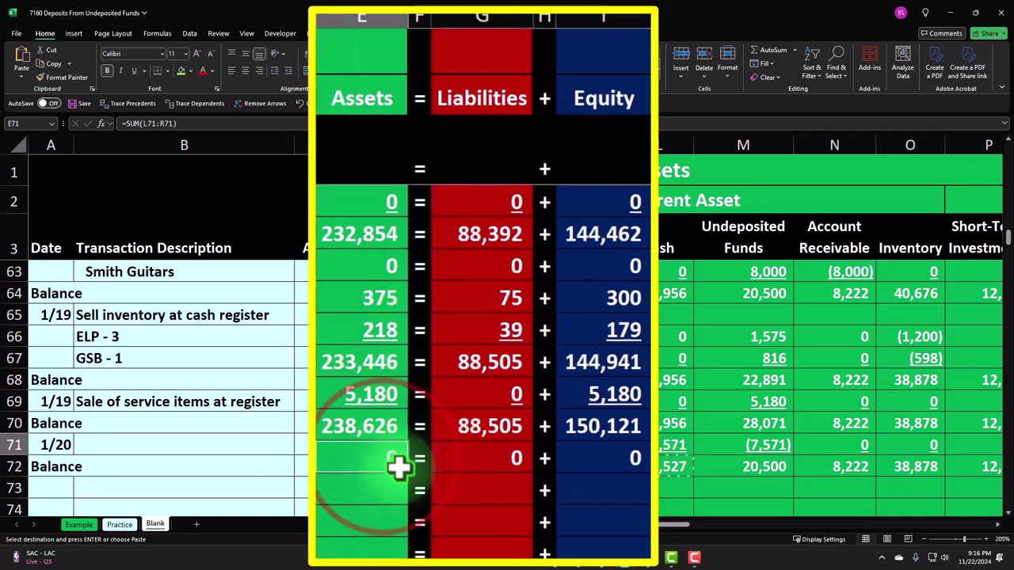
pyautogui.moveTo(407, 472); pyautogui.dragTo(428, 482)
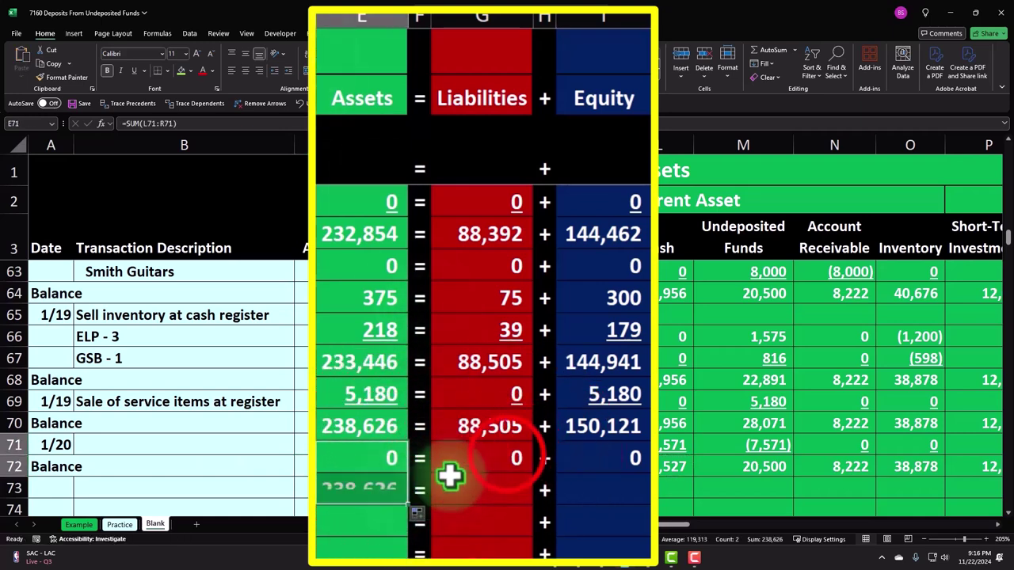
pyautogui.click(516, 460)
pyautogui.moveTo(532, 474); pyautogui.dragTo(534, 491)
pyautogui.click(633, 459)
pyautogui.moveTo(649, 473); pyautogui.dragTo(646, 495)
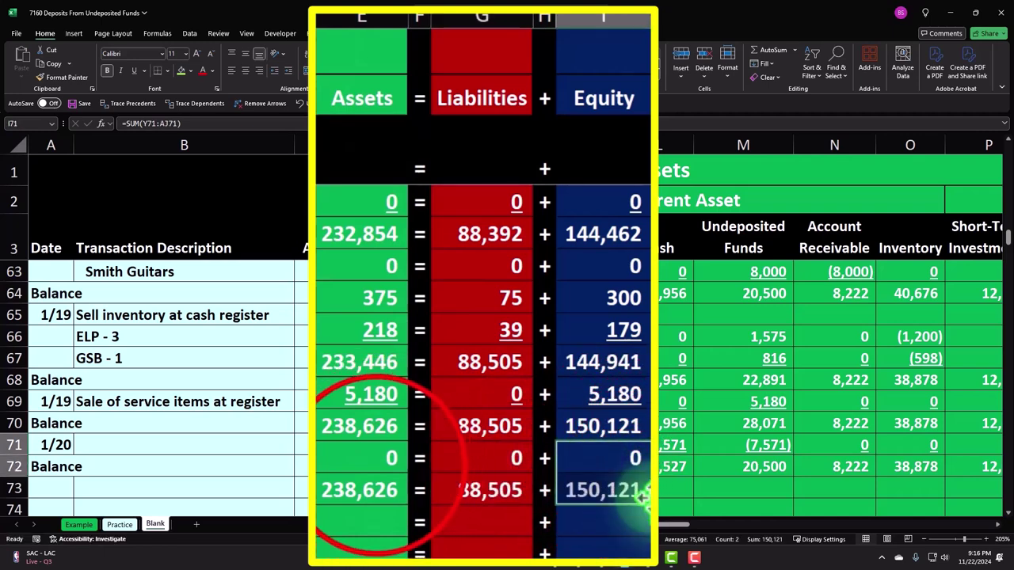
# Step: Underline the three row 71 totals and check the row 72 Undeposited Funds balance of 20,500
pyautogui.moveTo(401, 458); pyautogui.dragTo(574, 454)
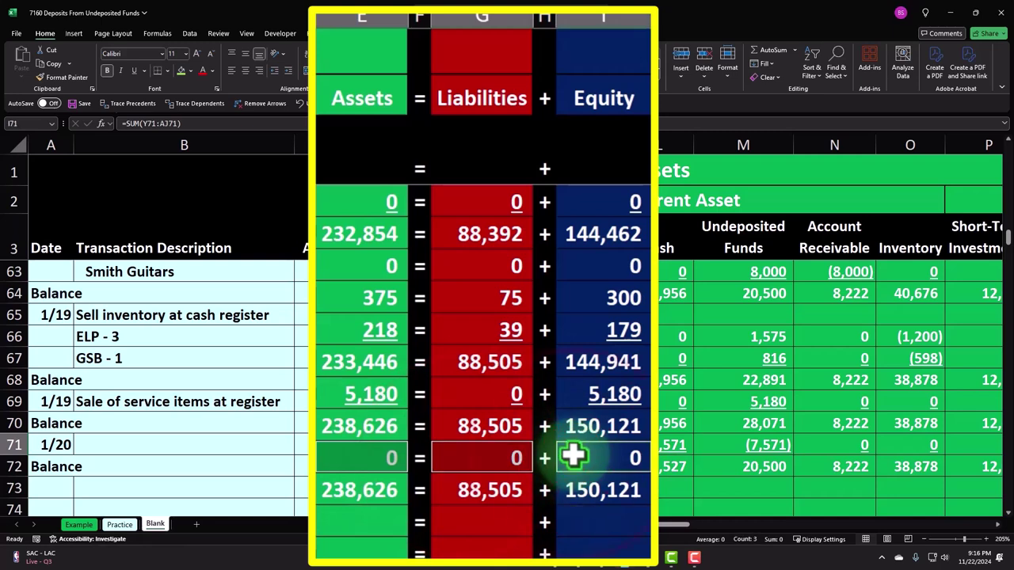
pyautogui.click(135, 72)
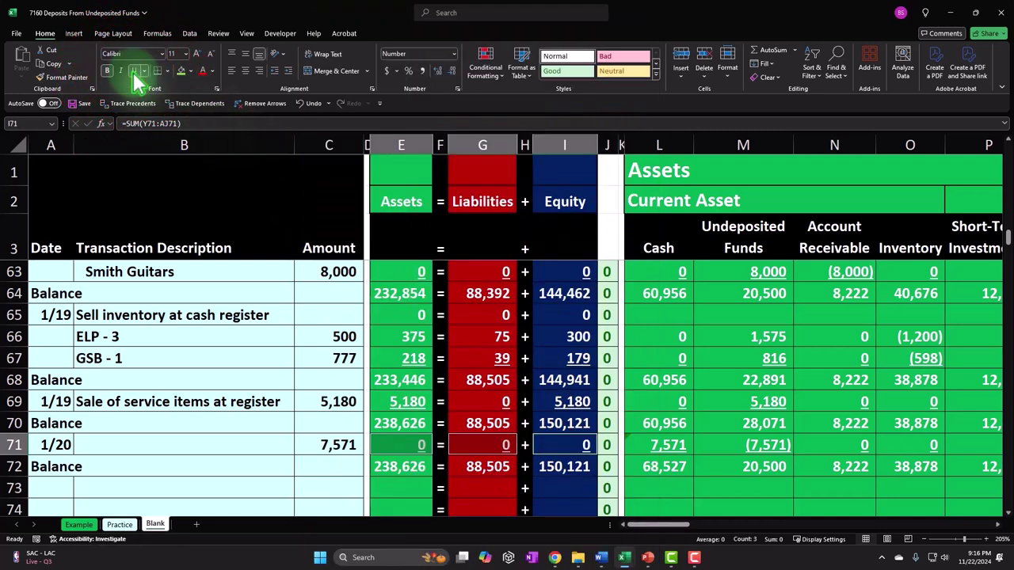
pyautogui.press('Down')
pyautogui.press('Down')
pyautogui.press('Right')
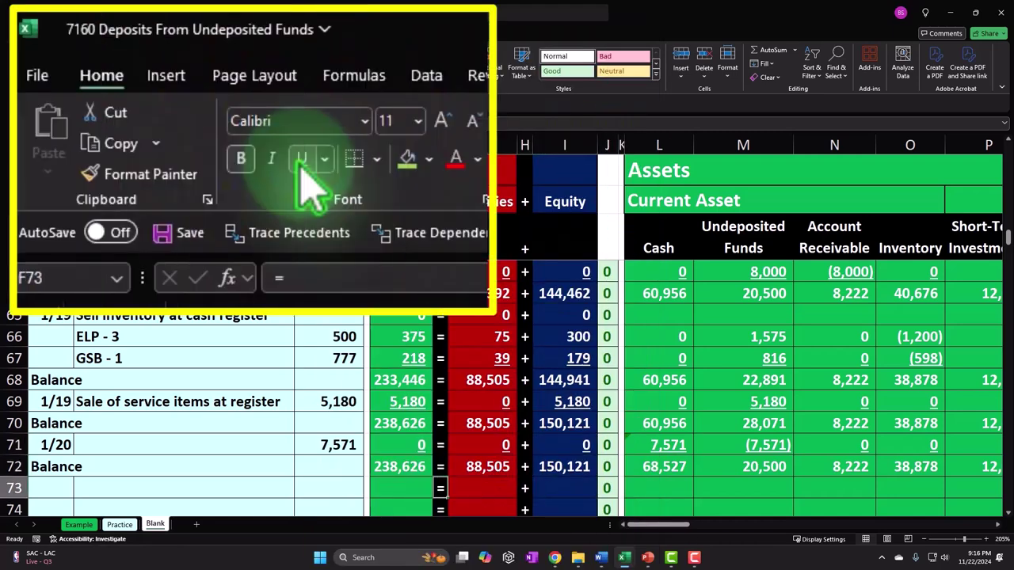
pyautogui.click(743, 466)
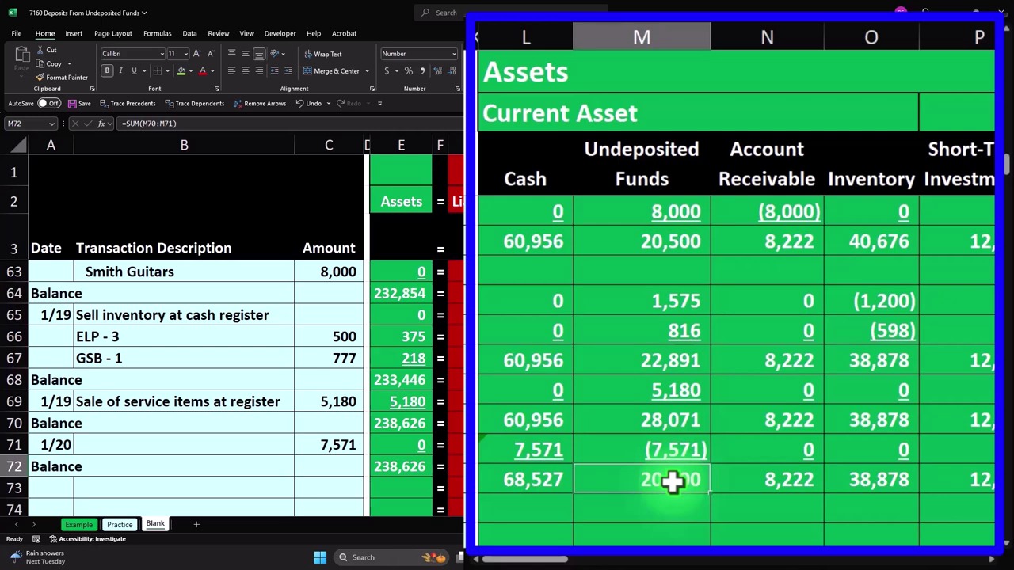
pyautogui.press('Down')
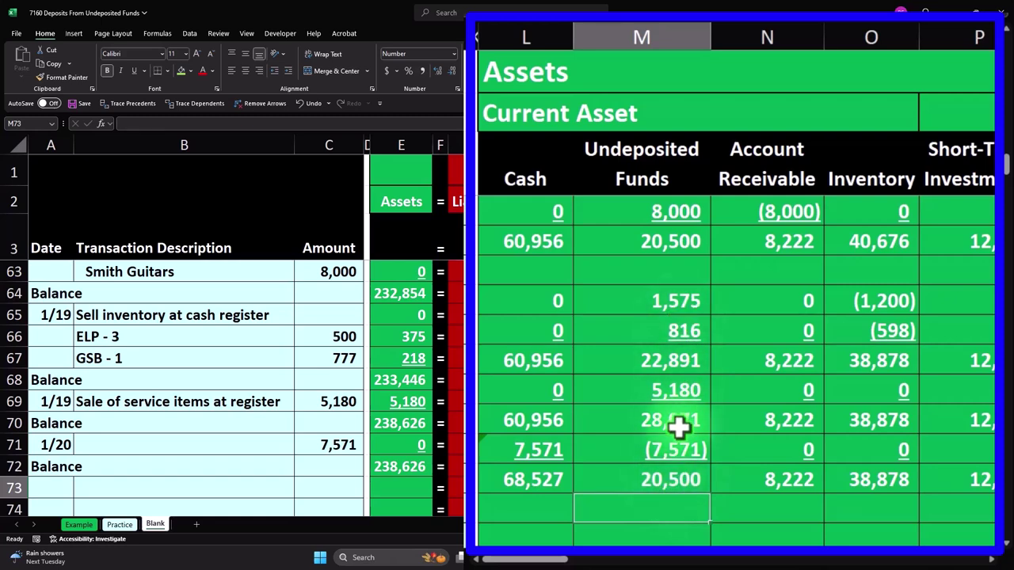
pyautogui.press('Left')
pyautogui.press('Left')
pyautogui.press('Left')
pyautogui.press('Left')
pyautogui.press('Left')
pyautogui.press('Left')
pyautogui.press('Left')
pyautogui.press('Left')
pyautogui.press('Left')
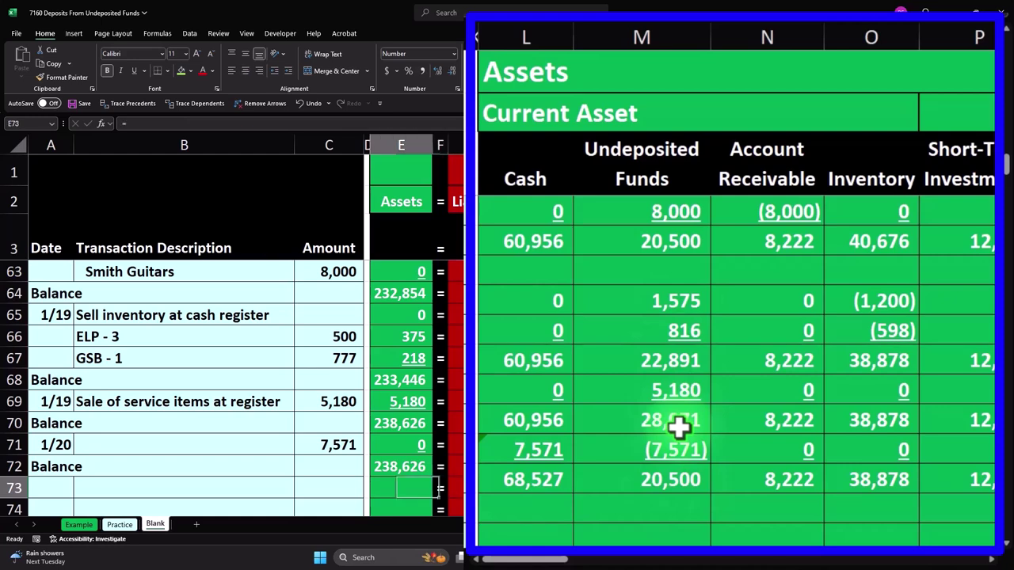
# Step: Enter date 1/21 (correcting a mistyped 1/20) and amount 20,500 on row 73
pyautogui.write('1/20')
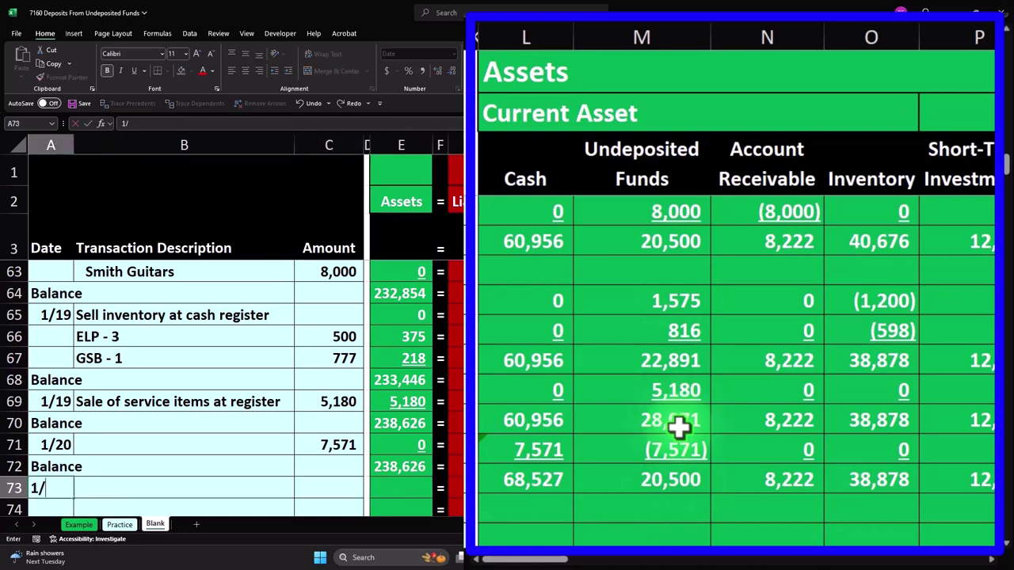
pyautogui.press('Return')
pyautogui.press('Up')
pyautogui.write('1/21')
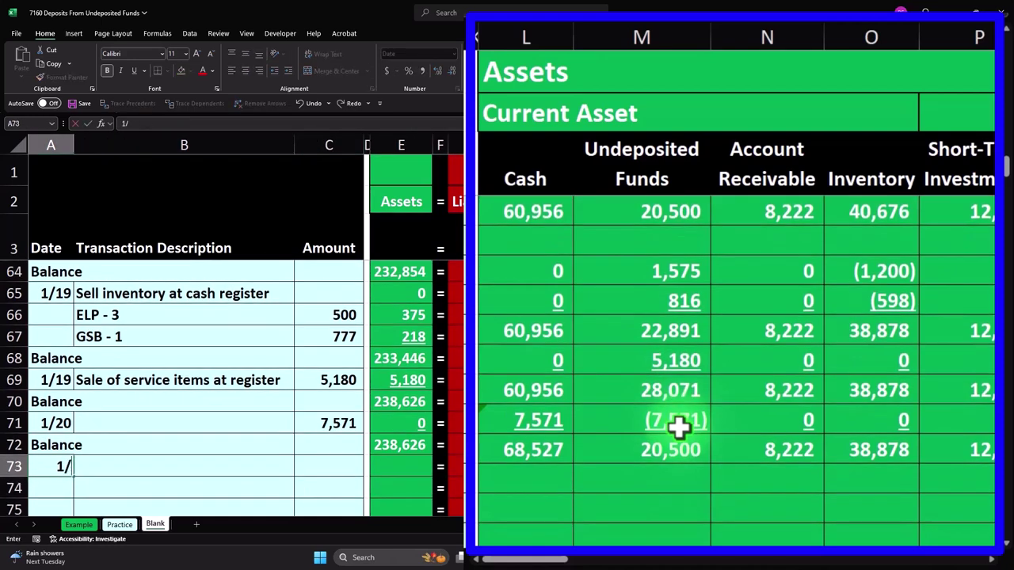
pyautogui.press('Tab')
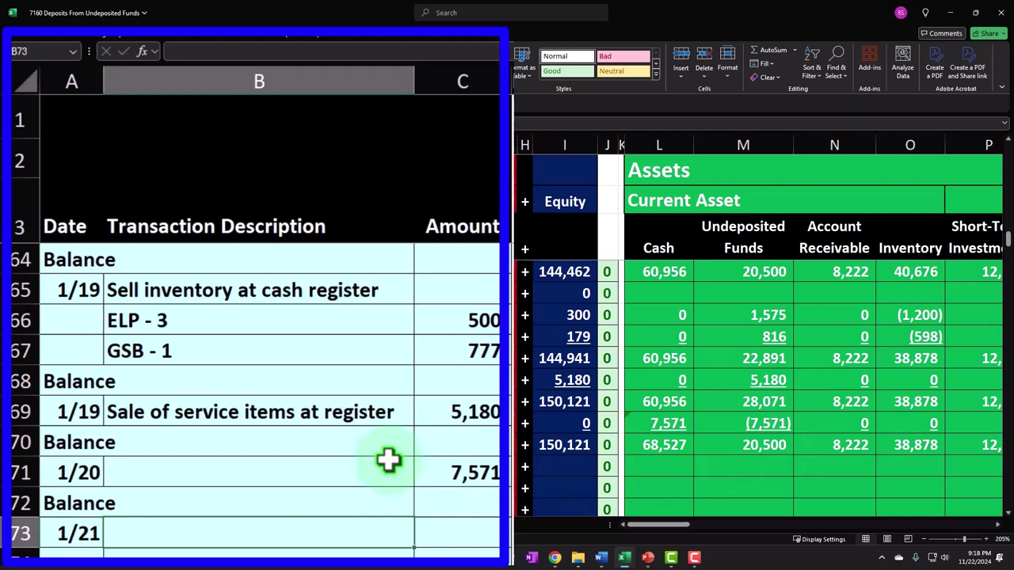
pyautogui.press('Tab')
pyautogui.write('20,500')
pyautogui.hotkey('ctrl', 'Return')
pyautogui.press('Right')
pyautogui.press('Right')
pyautogui.press('Right')
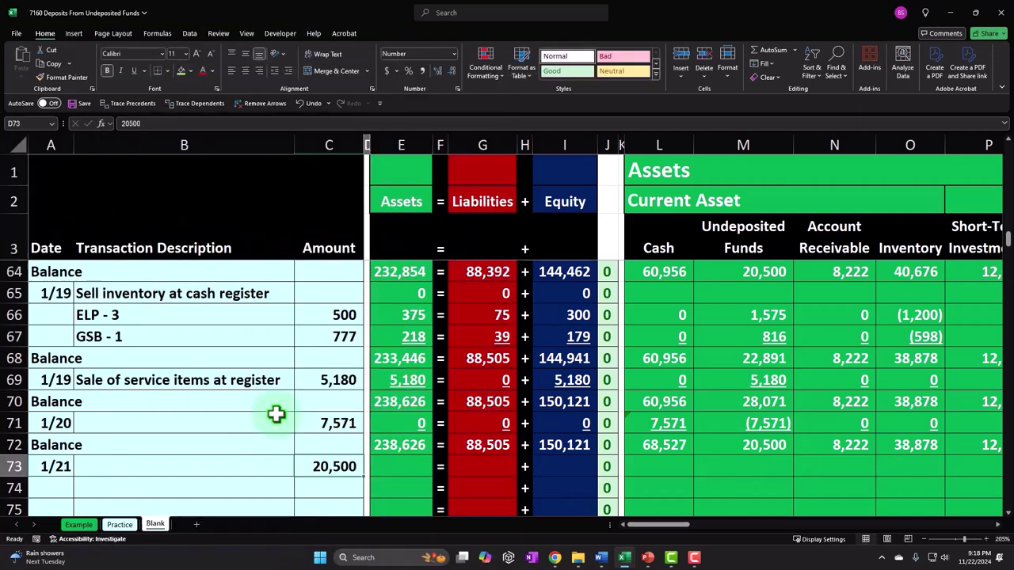
pyautogui.press('Right')
pyautogui.press('Right')
pyautogui.press('Right')
pyautogui.press('Right')
pyautogui.press('Right')
pyautogui.press('Right')
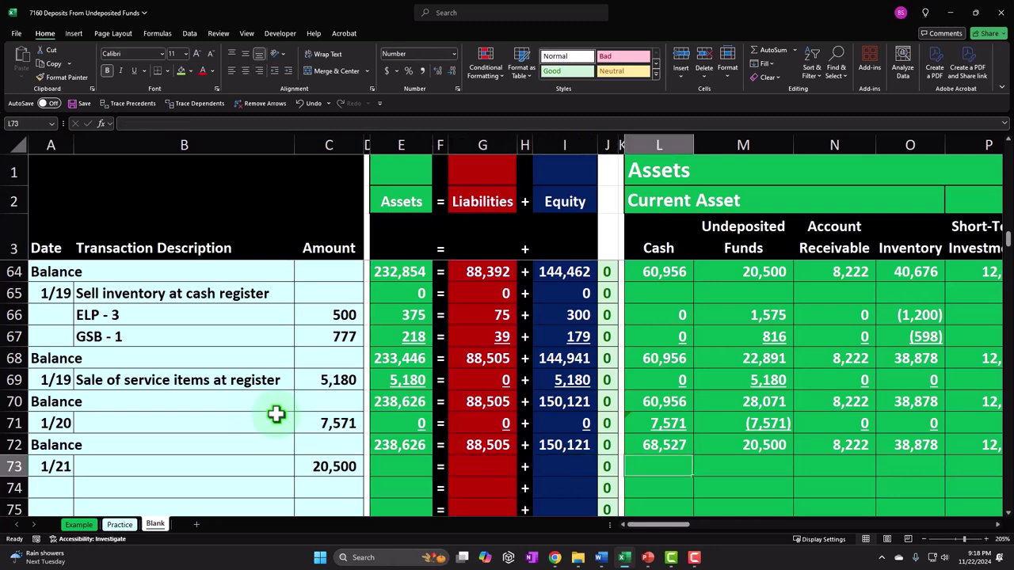
# Step: Enter =+C73 in Cash (L73) and =-L73 in Undeposited Funds (M73) for the 20,500 deposit
pyautogui.write('=')
pyautogui.press('Left')
pyautogui.press('Left')
pyautogui.press('Left')
pyautogui.press('Left')
pyautogui.press('Left')
pyautogui.press('Left')
pyautogui.press('Left')
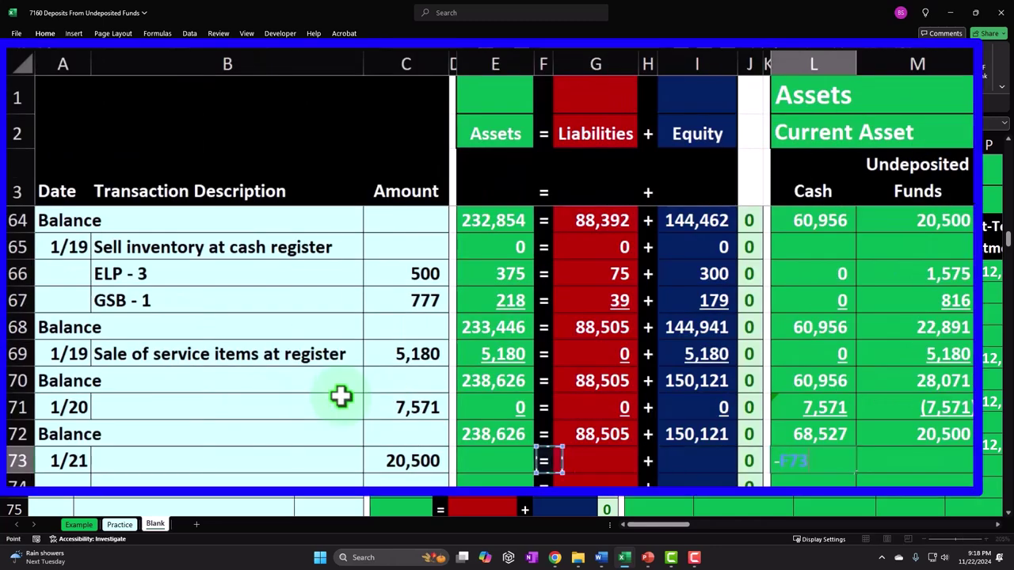
pyautogui.press('Left')
pyautogui.press('Left')
pyautogui.press('Tab')
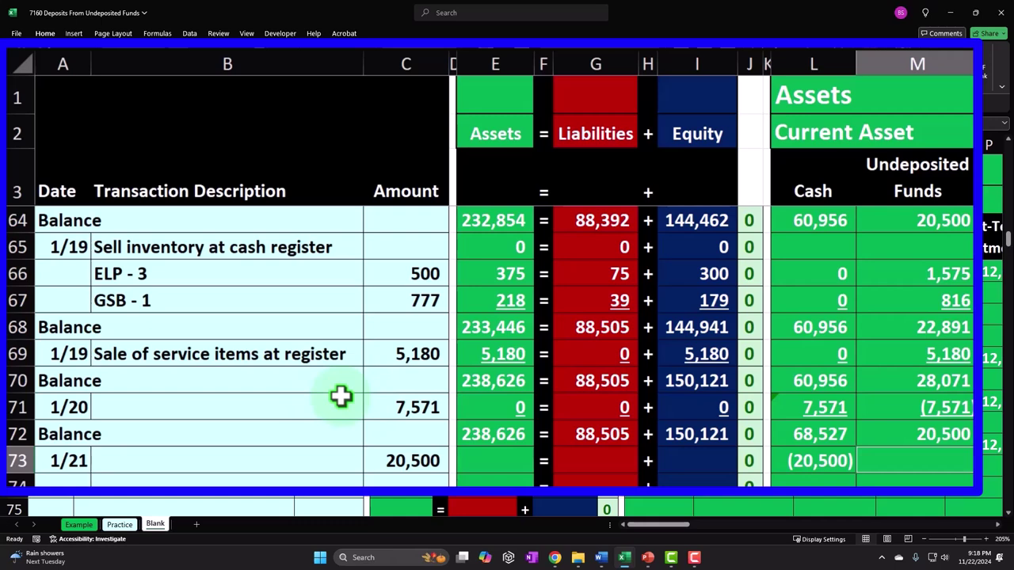
pyautogui.press('Left')
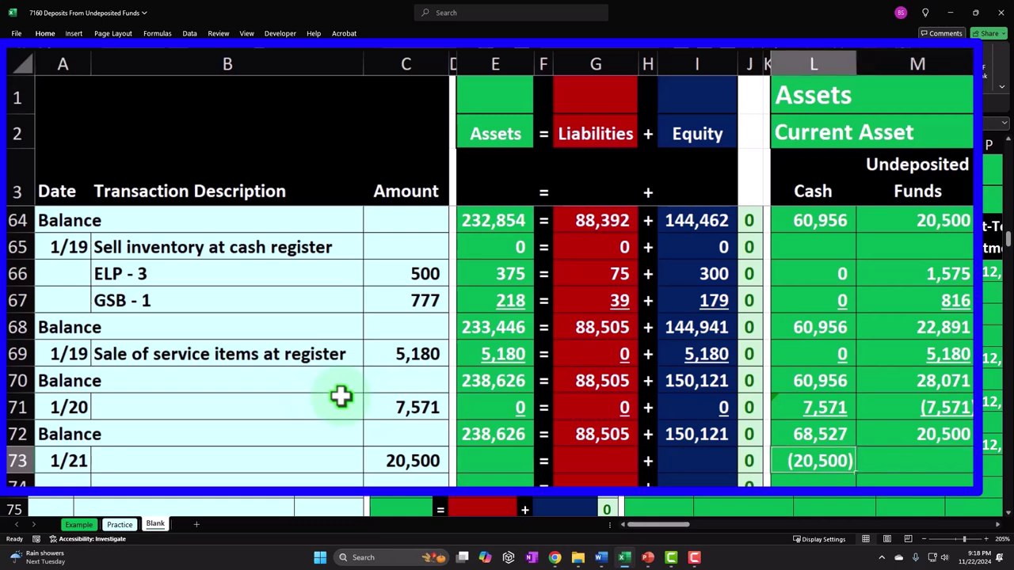
pyautogui.write('+')
pyautogui.press('Left')
pyautogui.press('Left')
pyautogui.press('Left')
pyautogui.press('Left')
pyautogui.press('Left')
pyautogui.press('Left')
pyautogui.press('Left')
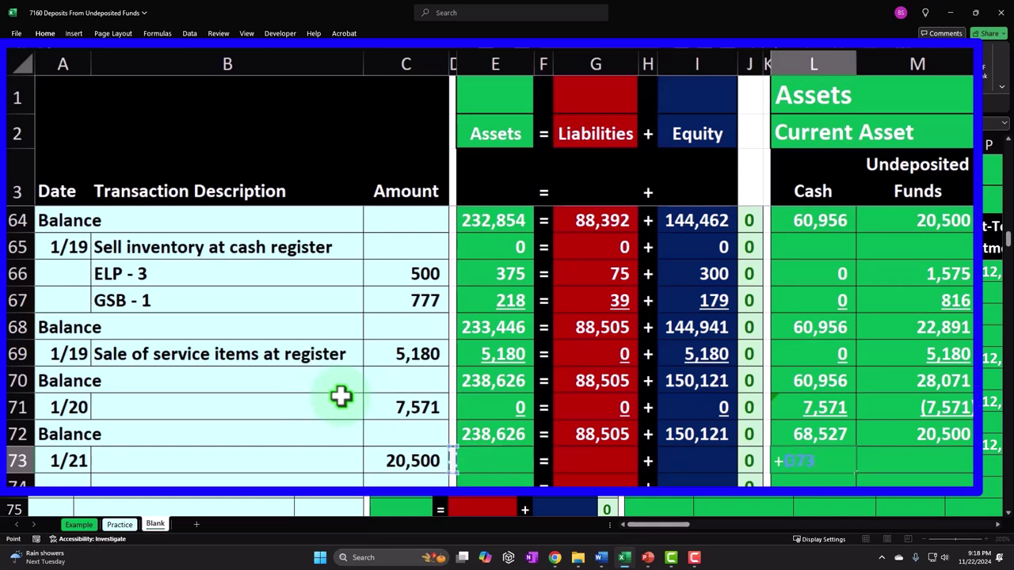
pyautogui.press('Tab')
pyautogui.write('-')
pyautogui.press('Left')
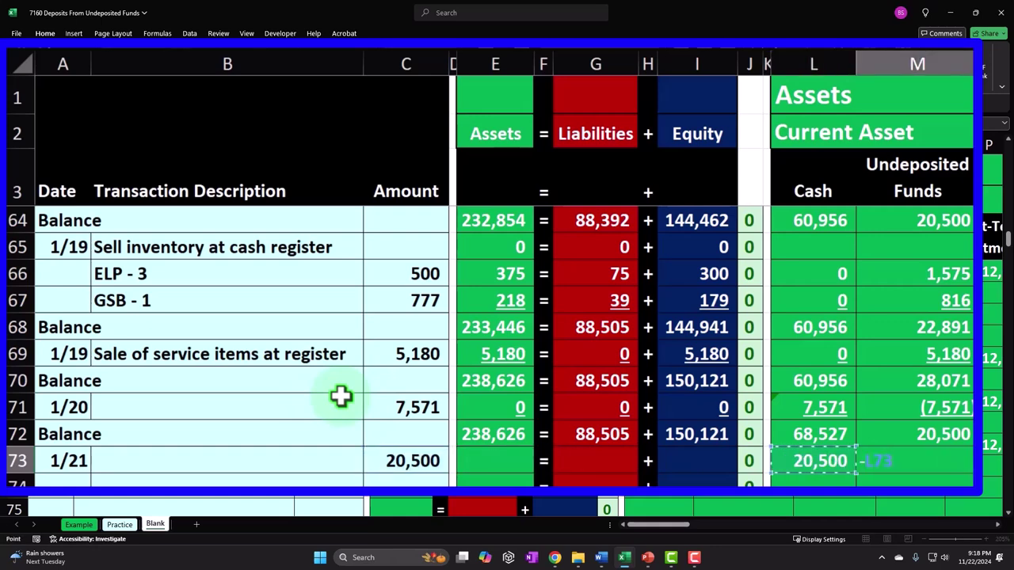
pyautogui.press('Return')
pyautogui.press('Up')
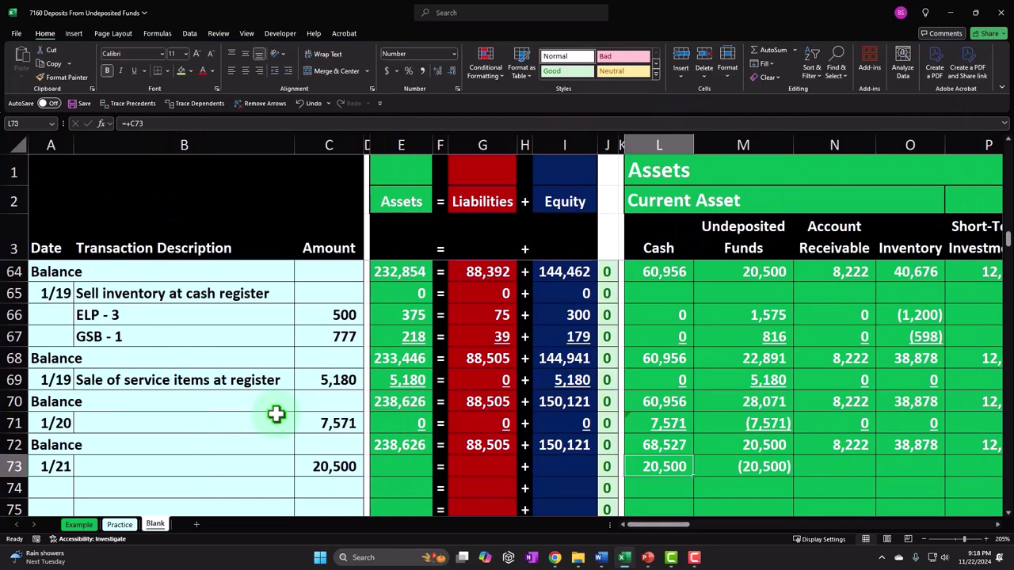
# Step: Enter 0 in each remaining account column of row 73, starting at N73
pyautogui.press('Right')
pyautogui.press('Right')
pyautogui.press('Right')
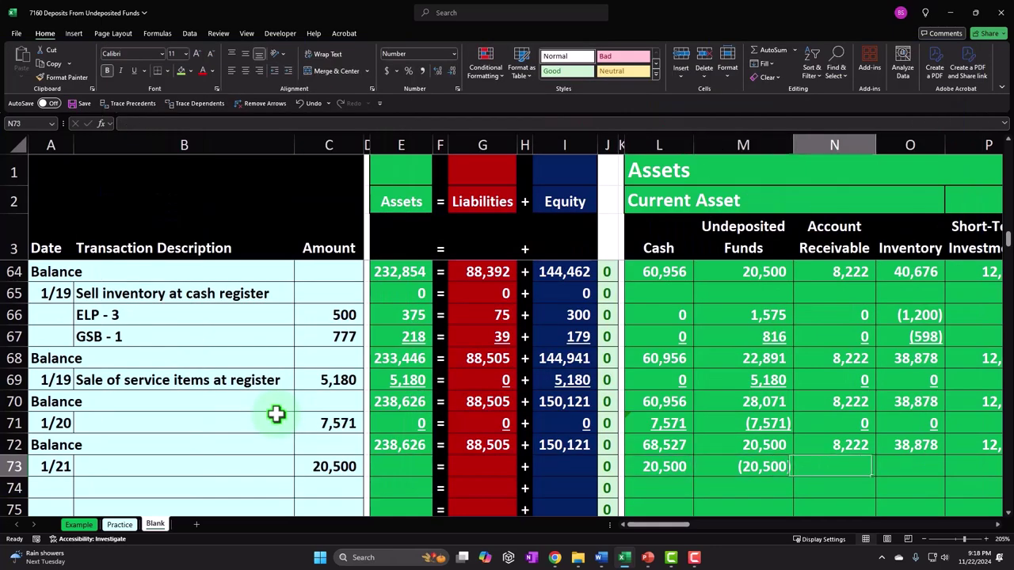
pyautogui.press('Left')
pyautogui.write('0')
pyautogui.press('Tab')
pyautogui.write('0')
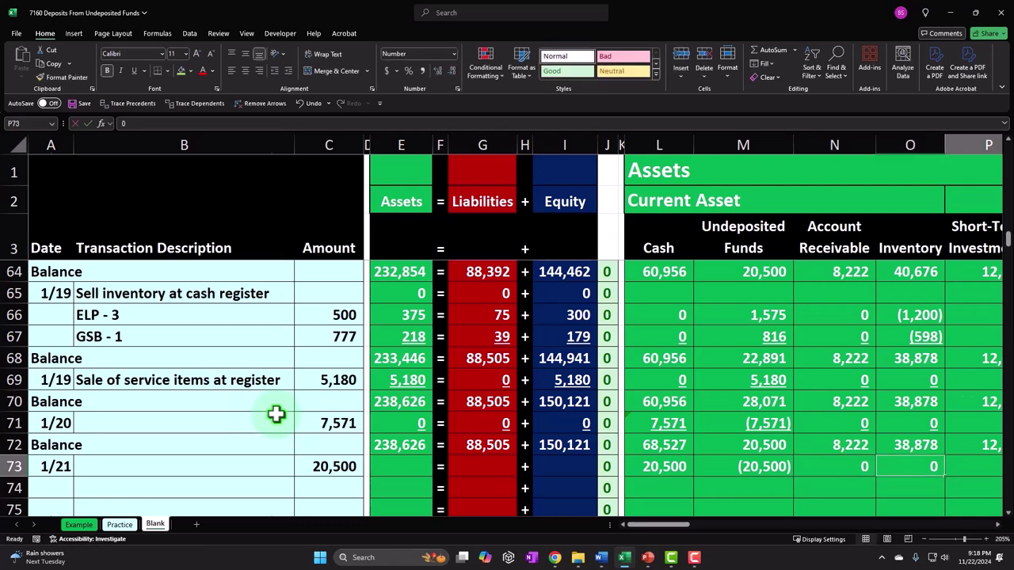
pyautogui.press('Tab')
pyautogui.write('0')
pyautogui.press('Tab')
pyautogui.write('0')
pyautogui.press('Tab')
pyautogui.write('0')
pyautogui.press('Tab')
pyautogui.press('Tab')
pyautogui.write('0')
pyautogui.press('Tab')
pyautogui.write('0')
pyautogui.press('Tab')
pyautogui.write('0')
pyautogui.press('Tab')
pyautogui.write('0')
pyautogui.press('Tab')
pyautogui.press('Tab')
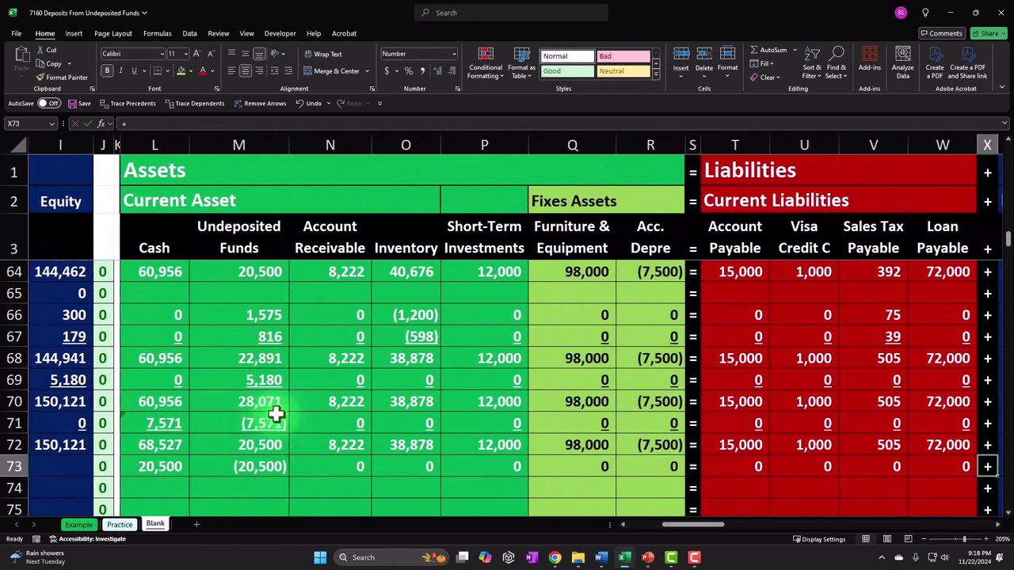
pyautogui.write('0')
pyautogui.press('Tab')
pyautogui.write('0')
pyautogui.press('Tab')
pyautogui.write('0')
pyautogui.press('Tab')
pyautogui.write('0')
pyautogui.press('Tab')
pyautogui.write('0')
pyautogui.press('Tab')
pyautogui.write('0')
pyautogui.press('Tab')
pyautogui.write('0')
pyautogui.press('Tab')
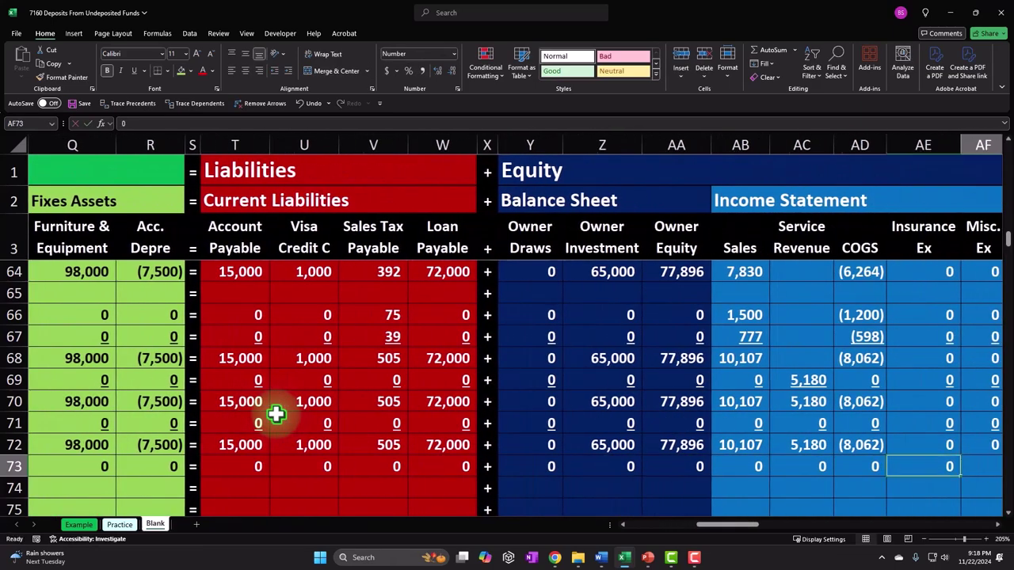
pyautogui.write('0')
pyautogui.press('Tab')
pyautogui.write('0')
# Step: Finish the zeros through AJ73 and select row 73's liability, equity and income cells
pyautogui.press('Tab')
pyautogui.write('0')
pyautogui.press('Tab')
pyautogui.write('0')
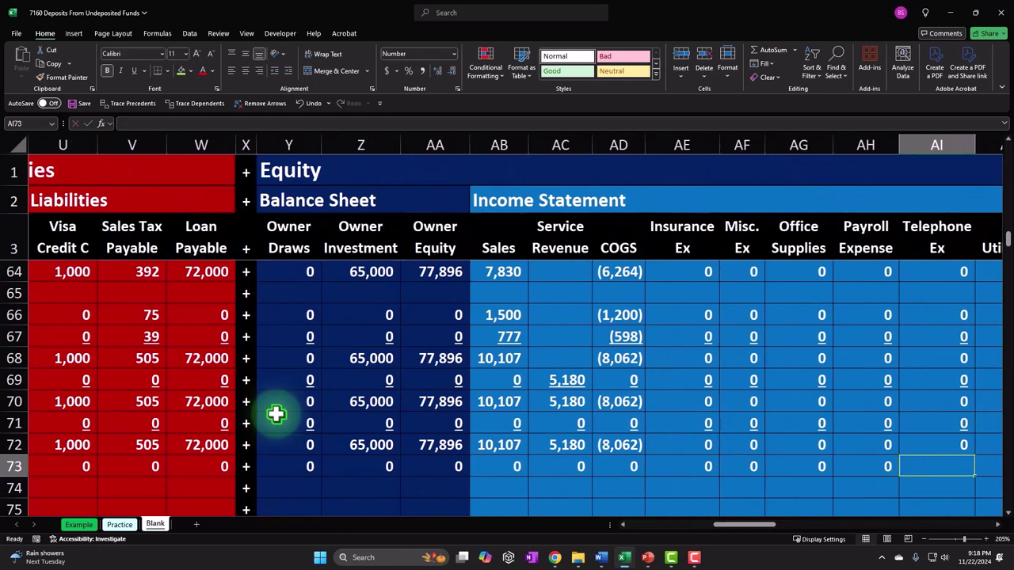
pyautogui.press('Tab')
pyautogui.write('0')
pyautogui.press('Tab')
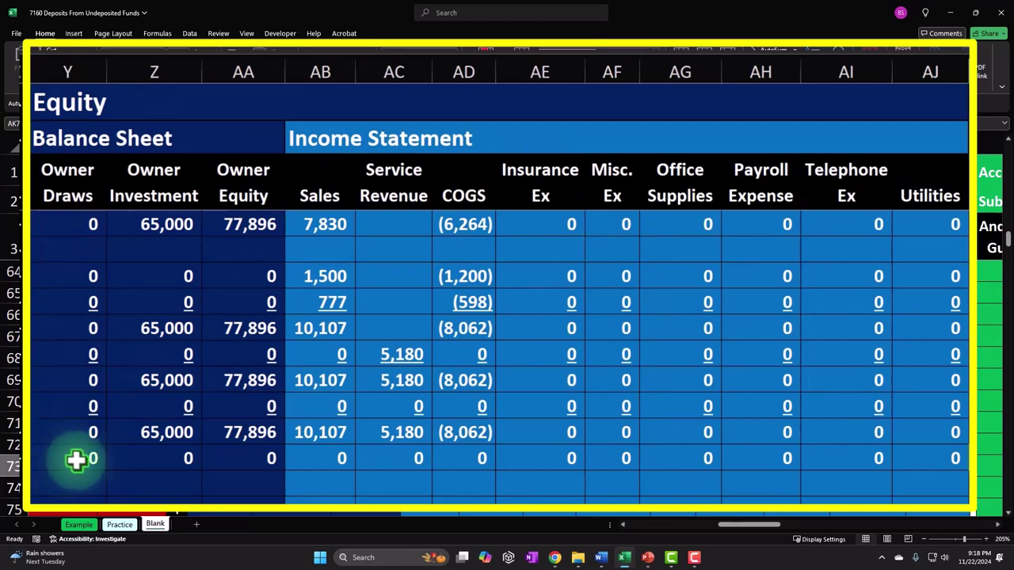
pyautogui.moveTo(76, 460); pyautogui.dragTo(883, 460)
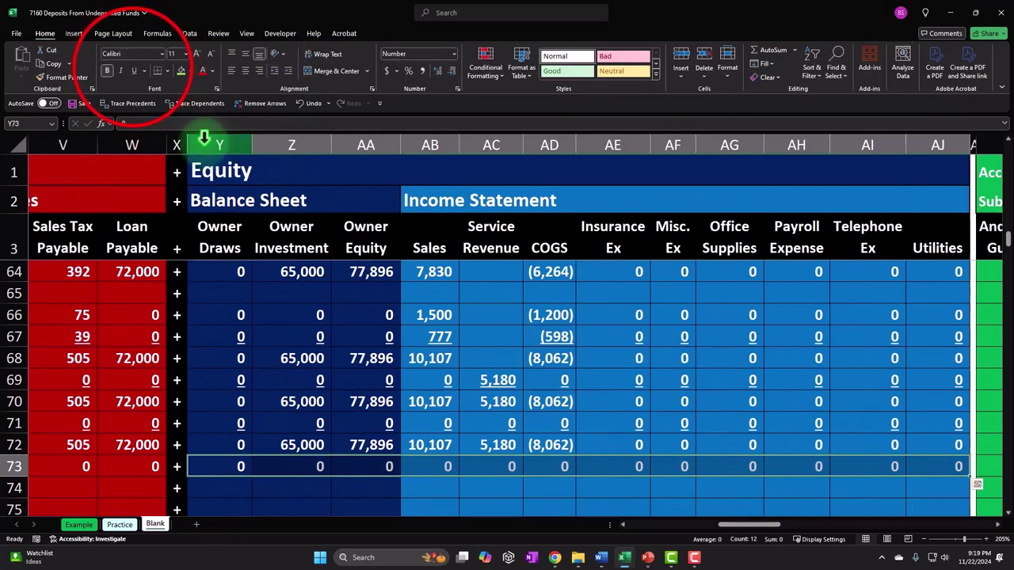
pyautogui.moveTo(146, 465); pyautogui.dragTo(74, 466)
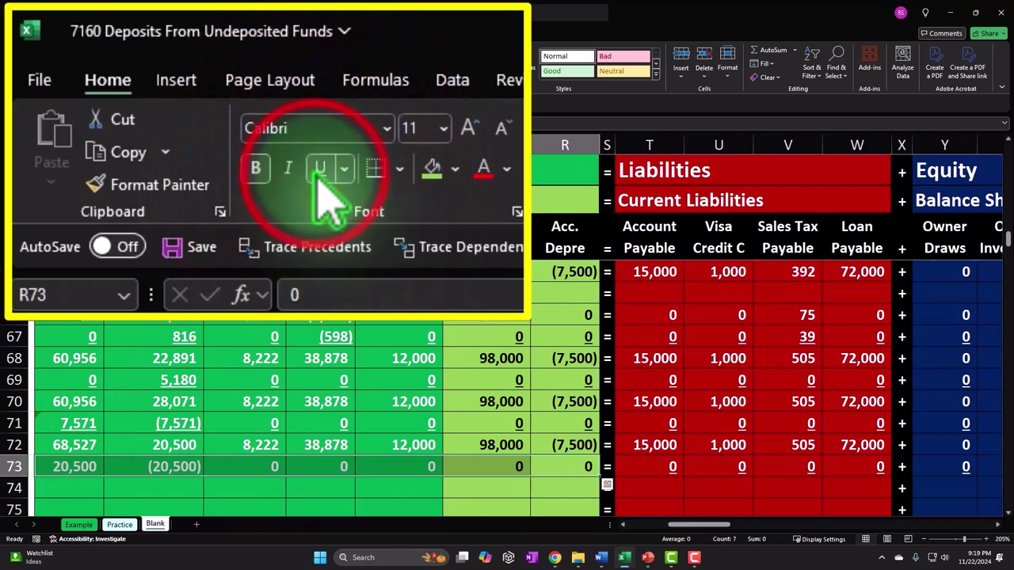
# Step: Underline the row 73 asset amounts and label A74 Balance with =A72
pyautogui.click(320, 170)
pyautogui.press('Left')
pyautogui.press('Left')
pyautogui.press('Left')
pyautogui.press('Left')
pyautogui.press('Left')
pyautogui.press('Left')
pyautogui.press('Left')
pyautogui.press('Left')
pyautogui.press('Left')
pyautogui.press('Left')
pyautogui.press('Left')
pyautogui.press('Left')
pyautogui.press('Left')
pyautogui.press('Left')
pyautogui.press('Left')
pyautogui.press('Left')
pyautogui.press('Left')
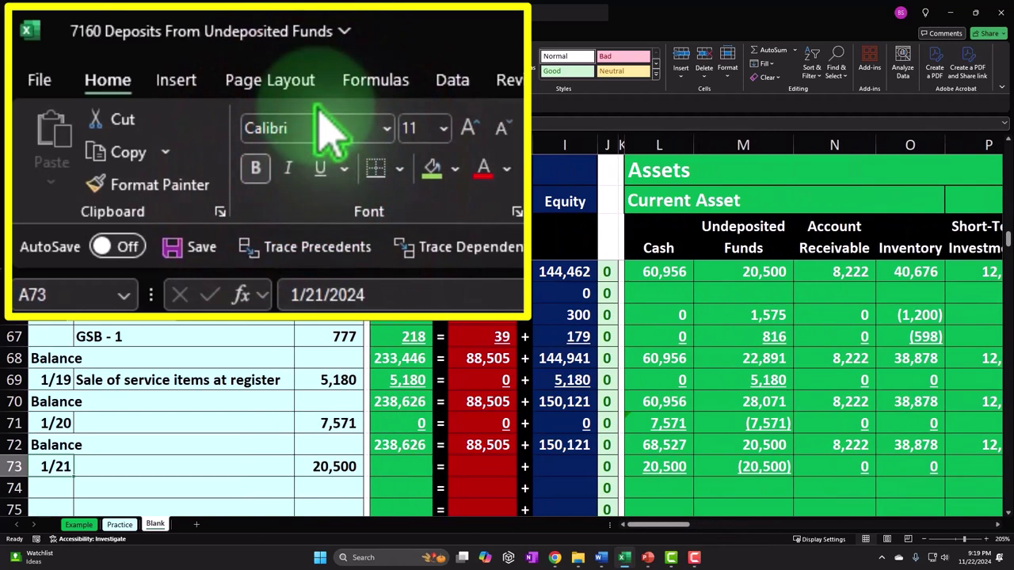
pyautogui.press('Down')
pyautogui.write('=')
pyautogui.press('Up')
pyautogui.press('Up')
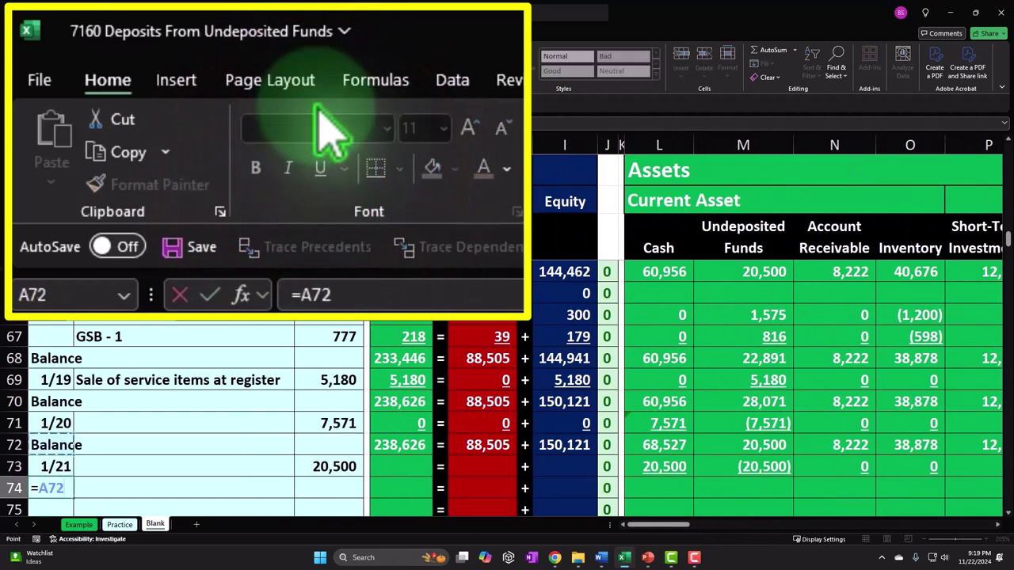
pyautogui.press('Tab')
pyautogui.press('Tab')
# Step: Enter =SUM(L72:L73) in L74, giving a Cash balance of 89,027
pyautogui.press('Right')
pyautogui.press('Right')
pyautogui.press('Right')
pyautogui.write('=')
pyautogui.press('Right')
pyautogui.press('Right')
pyautogui.press('Right')
pyautogui.press('Right')
pyautogui.press('Right')
pyautogui.press('Right')
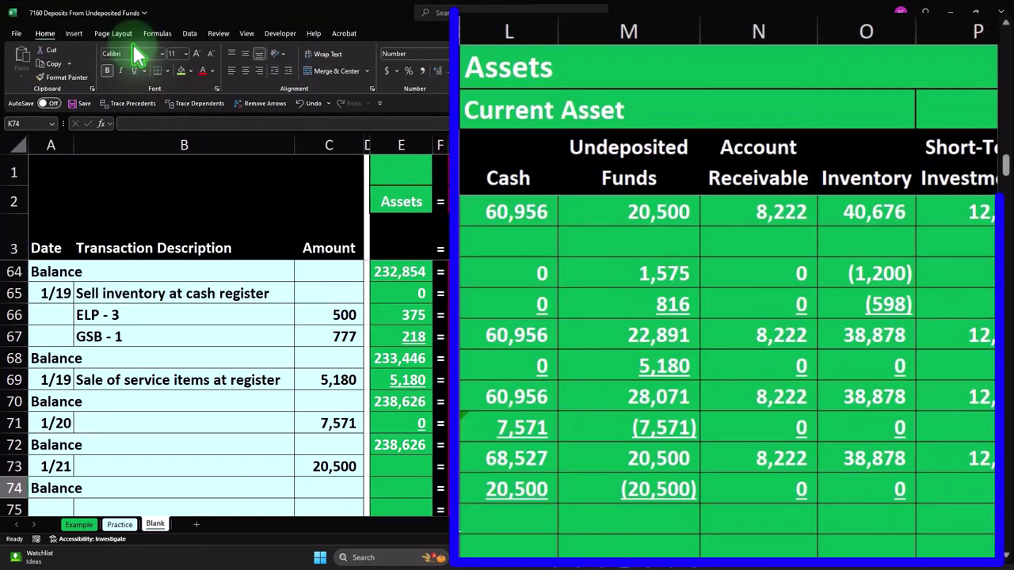
pyautogui.write('=sum')
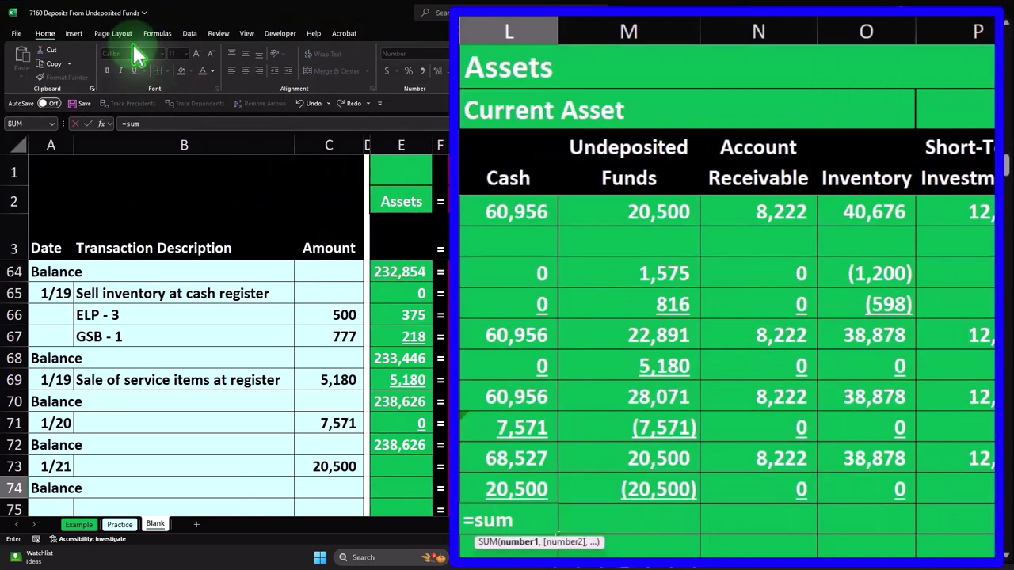
pyautogui.write('(')
pyautogui.press('Up')
pyautogui.press('Up')
pyautogui.hotkey('shift', 'Down')
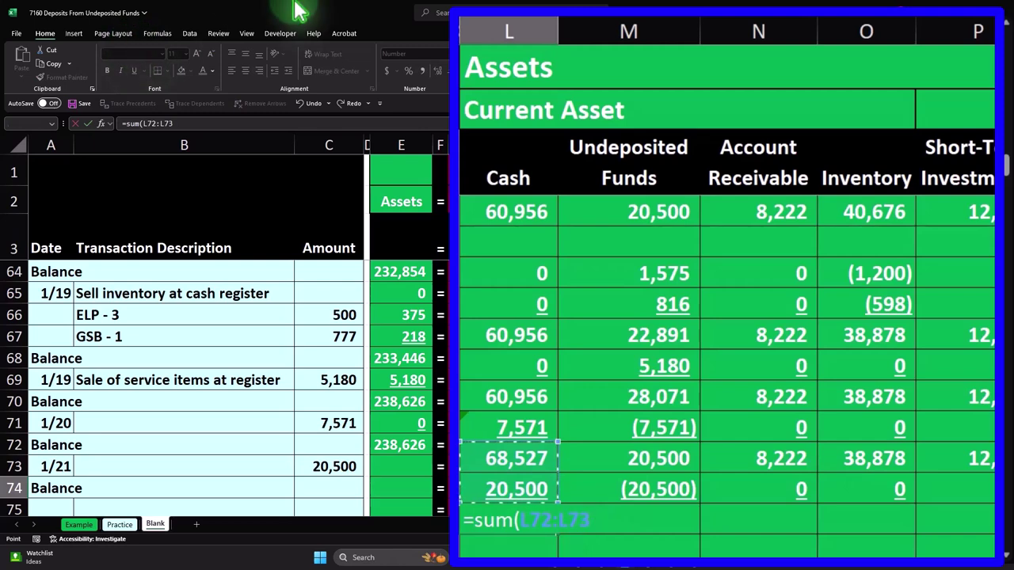
pyautogui.press('Return')
# Step: Copy the L74 sum formula and paste it across M74:R74 through Acc. Depre
pyautogui.click(543, 499)
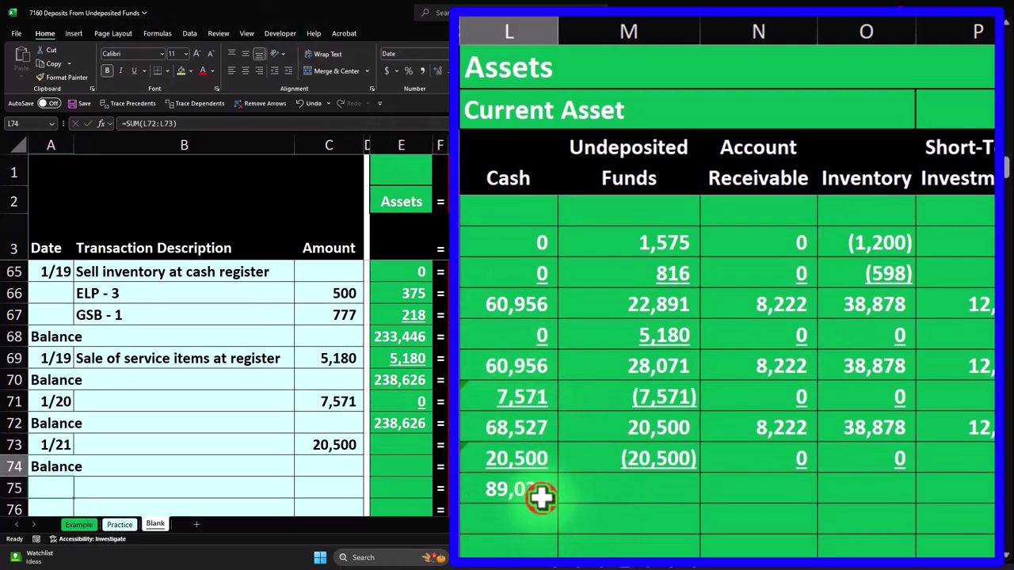
pyautogui.hotkey('ctrl', 'c')
pyautogui.click(616, 498)
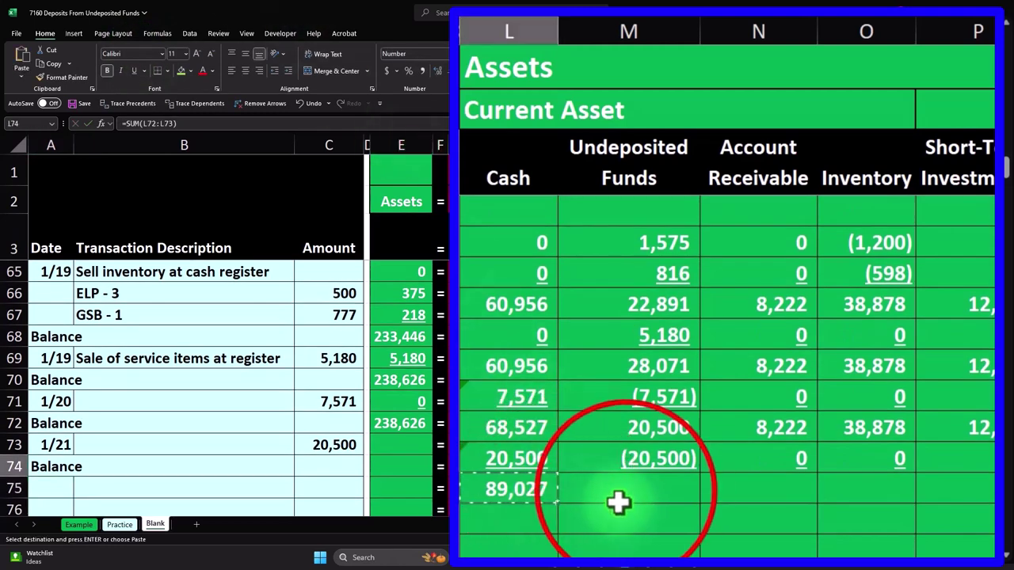
pyautogui.moveTo(715, 489); pyautogui.dragTo(832, 458)
pyautogui.rightClick(832, 461)
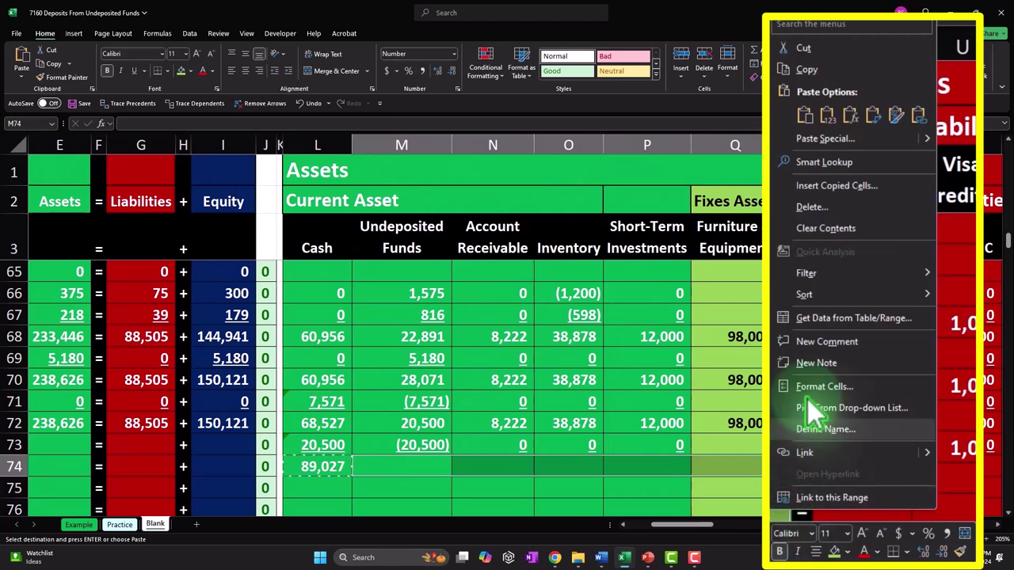
pyautogui.click(854, 119)
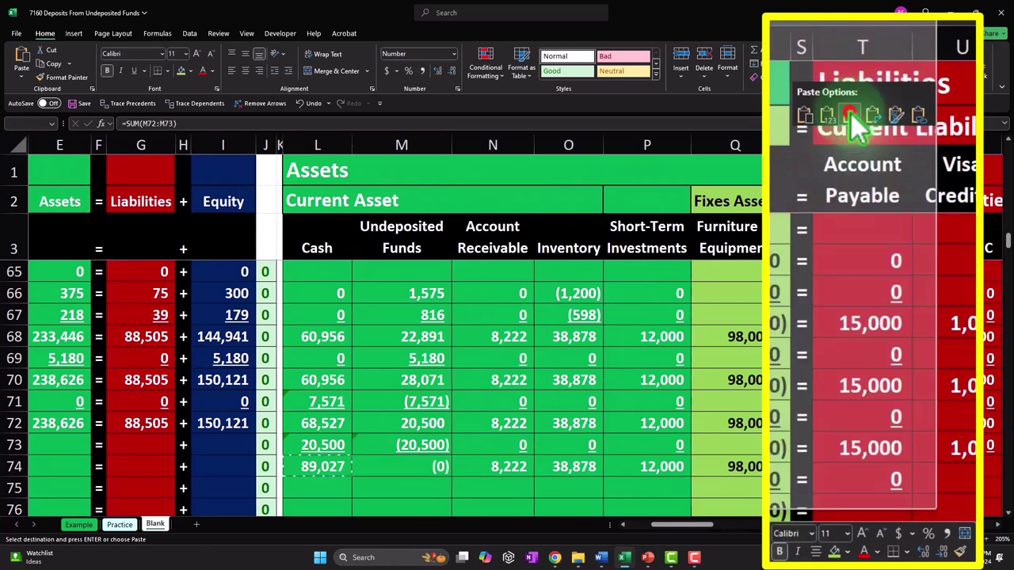
pyautogui.press('Right')
pyautogui.press('Right')
pyautogui.press('Right')
pyautogui.press('Right')
pyautogui.press('Right')
pyautogui.press('Right')
pyautogui.press('Right')
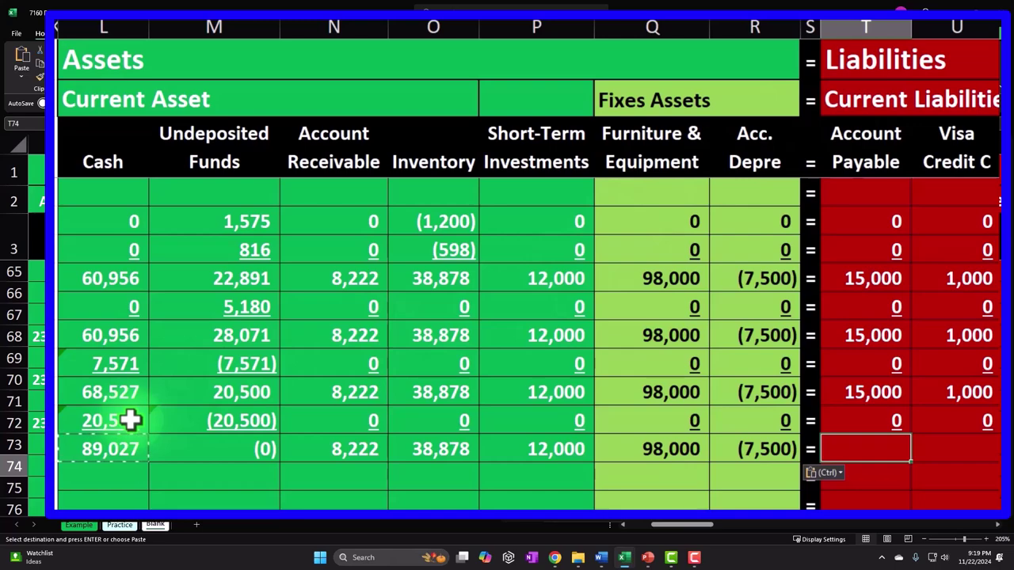
# Step: Paste the SUM formula into row 74's liability columns, giving Accounts Payable 15,000 and Loan Payable 72,000
pyautogui.moveTo(681, 525); pyautogui.dragTo(721, 535)
pyautogui.click(525, 472)
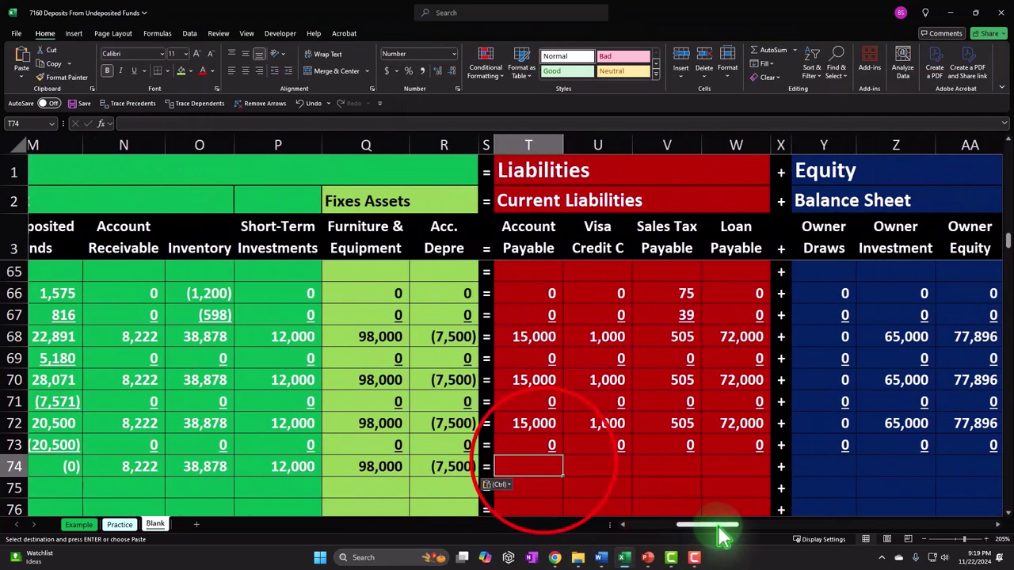
pyautogui.hotkey('ctrl', 'v')
pyautogui.moveTo(561, 458); pyautogui.dragTo(702, 460)
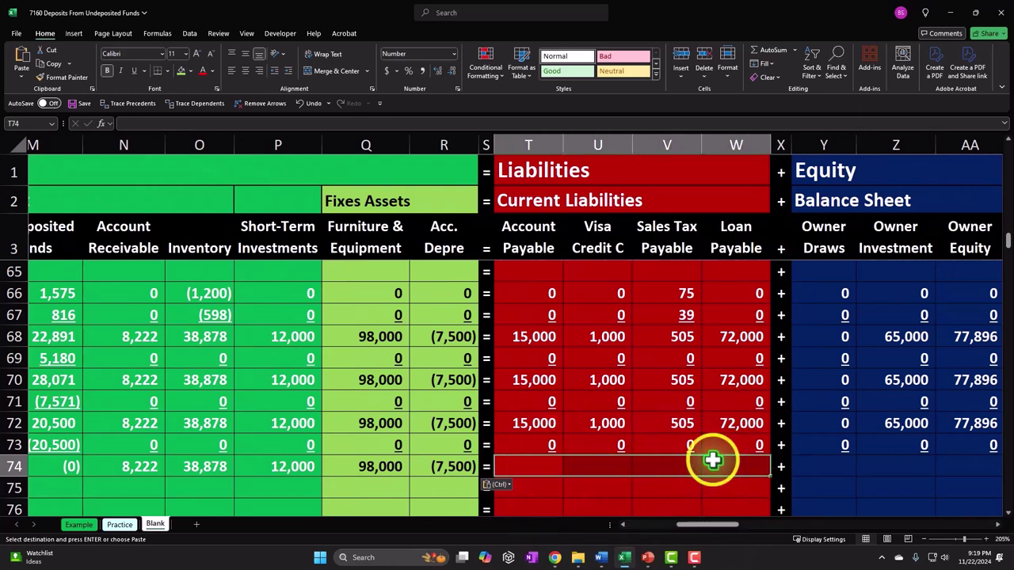
pyautogui.rightClick(713, 460)
pyautogui.click(733, 115)
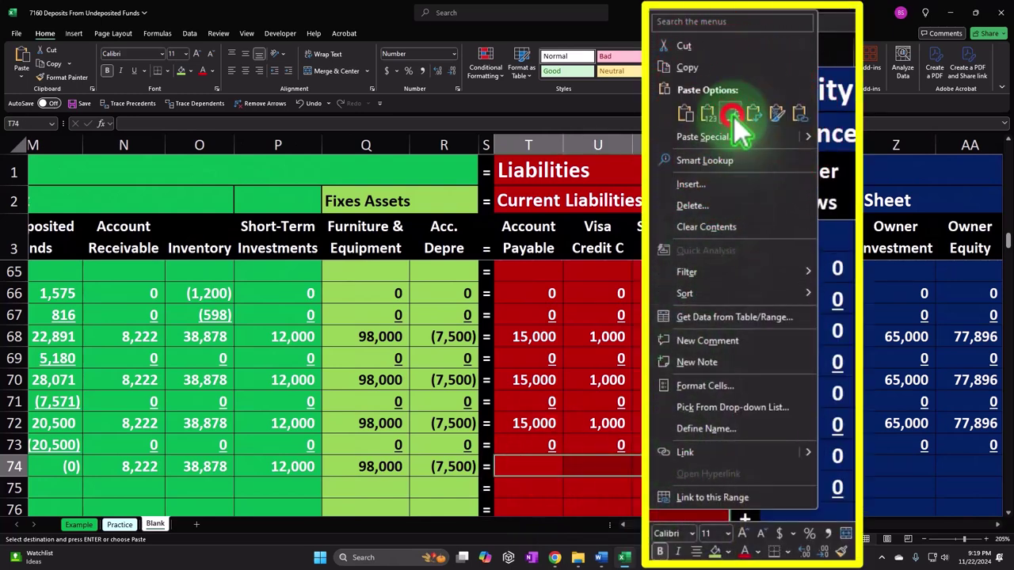
# Step: Paste the SUM formula across row 74's equity and income columns through AJ74
pyautogui.press('Right')
pyautogui.press('Right')
pyautogui.press('Right')
pyautogui.press('Right')
pyautogui.press('Right')
pyautogui.press('Right')
pyautogui.press('Right')
pyautogui.press('Right')
pyautogui.press('Right')
pyautogui.press('Right')
pyautogui.press('Right')
pyautogui.press('Right')
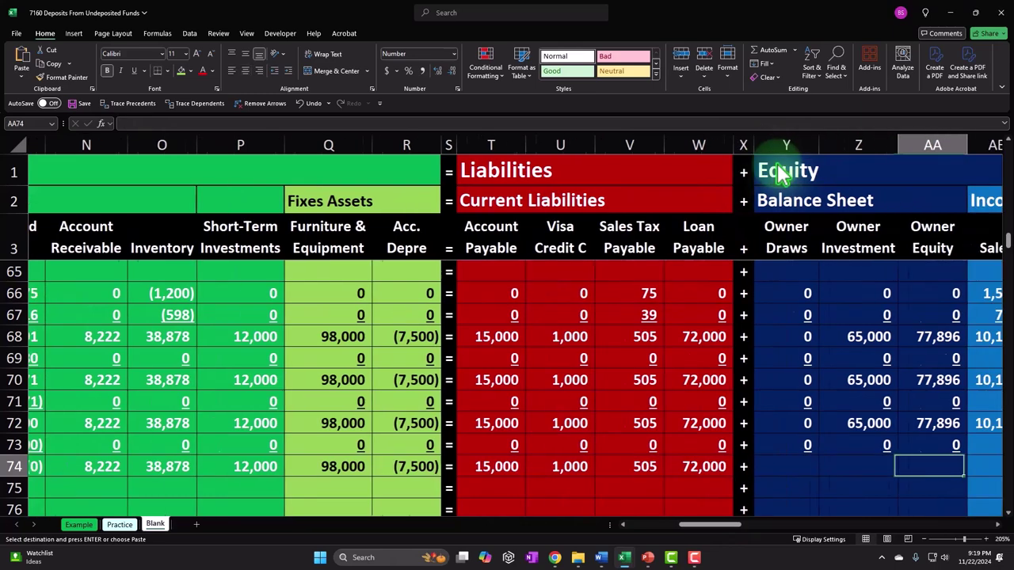
pyautogui.press('Right')
pyautogui.press('Right')
pyautogui.press('Right')
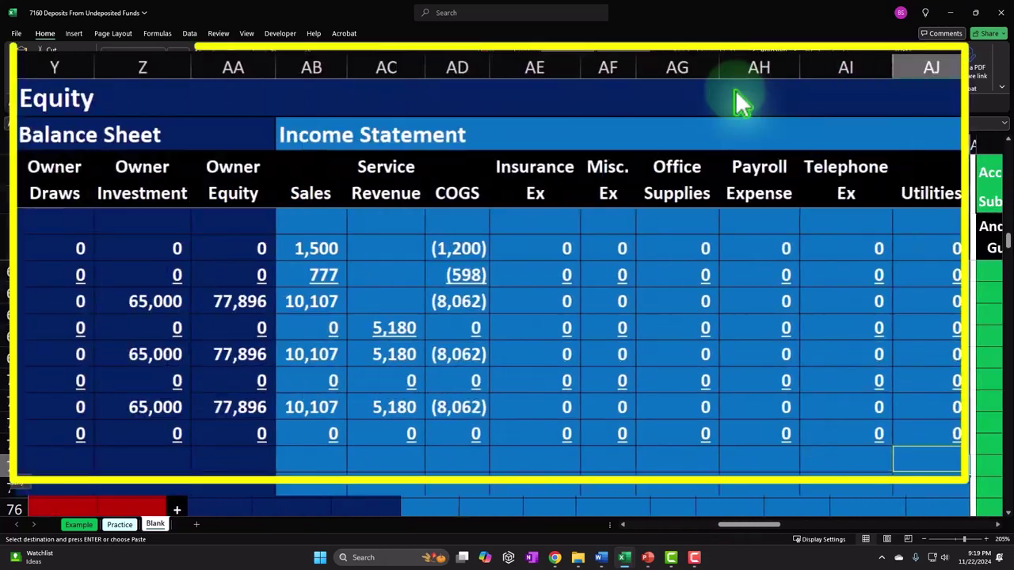
pyautogui.moveTo(77, 455); pyautogui.dragTo(900, 453)
pyautogui.rightClick(900, 453)
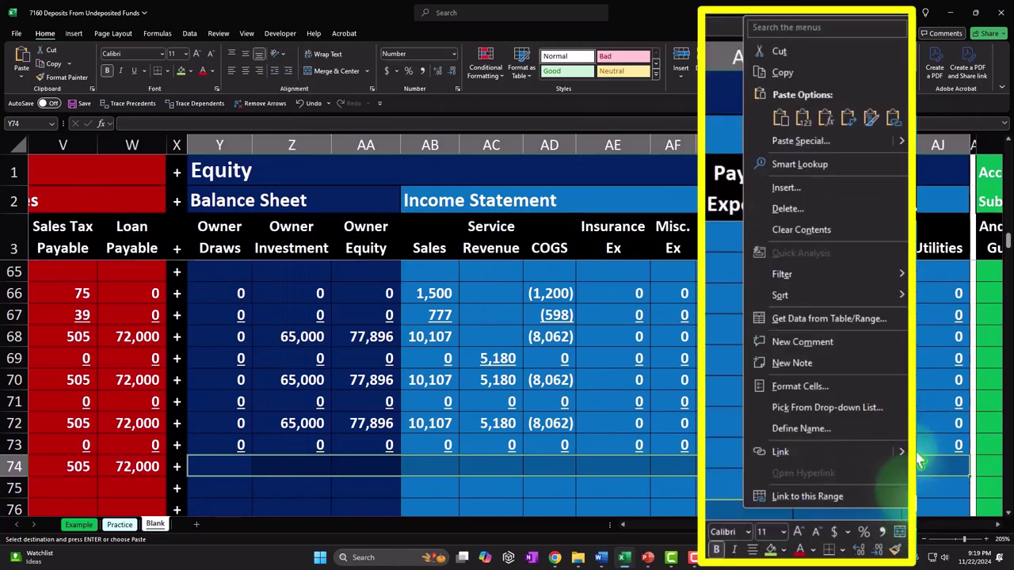
pyautogui.click(832, 118)
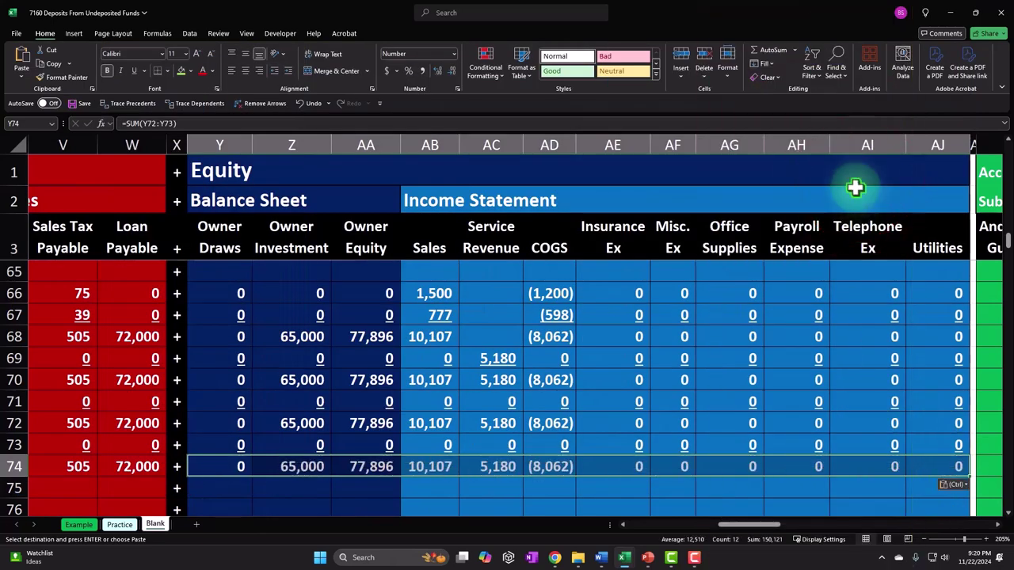
pyautogui.press('Left')
pyautogui.press('Left')
pyautogui.press('Left')
pyautogui.press('Left')
pyautogui.press('Left')
pyautogui.press('Left')
pyautogui.press('Left')
pyautogui.press('Left')
pyautogui.press('Left')
pyautogui.press('Left')
pyautogui.press('Left')
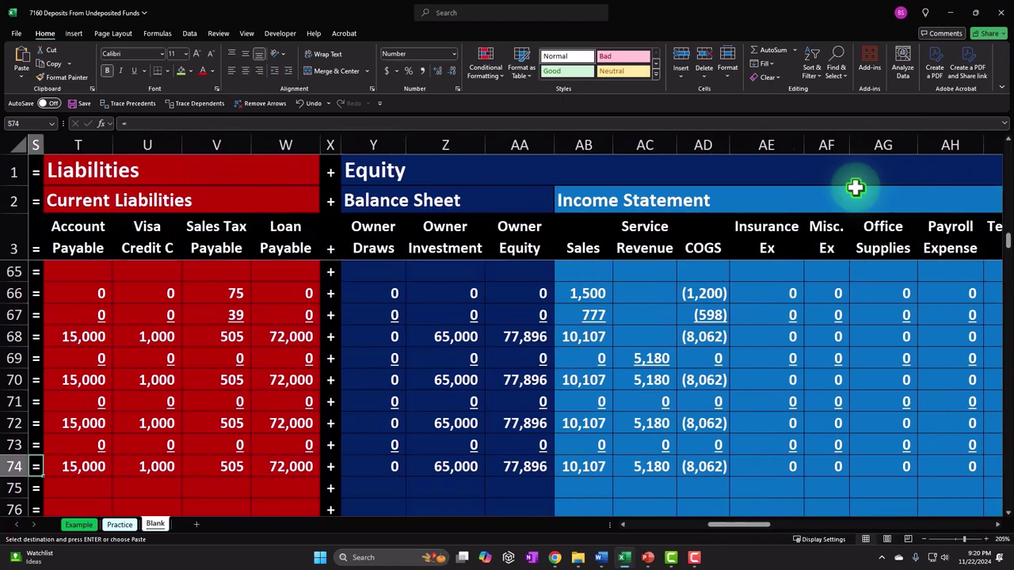
pyautogui.press('Left')
pyautogui.press('Left')
pyautogui.press('Left')
pyautogui.press('Left')
pyautogui.press('Left')
pyautogui.press('Left')
pyautogui.press('Left')
pyautogui.press('Left')
pyautogui.press('Left')
pyautogui.press('Left')
pyautogui.press('Left')
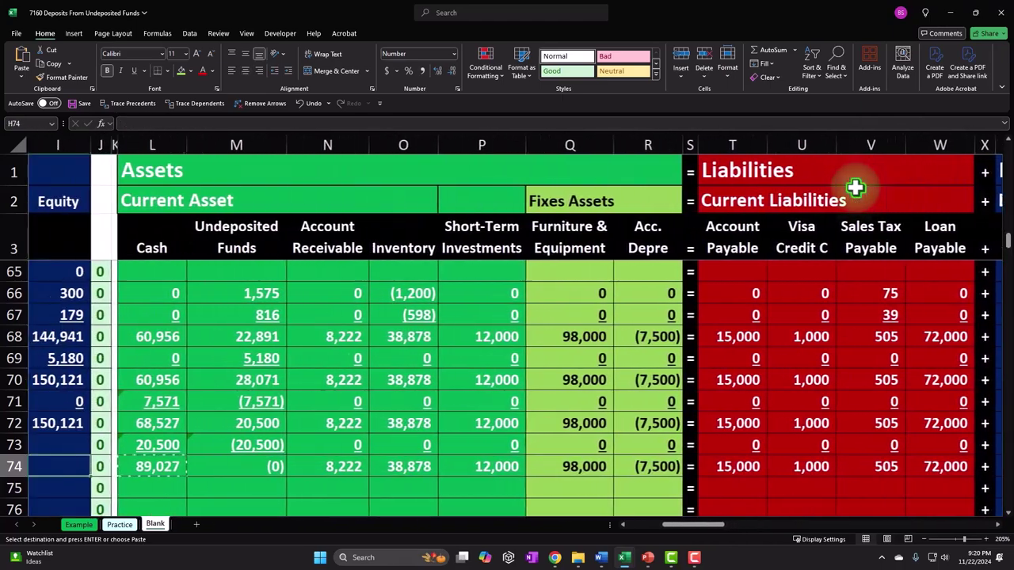
# Step: Extend the row 72 Assets, Liabilities and Equity total formulas down through row 74
pyautogui.press('Left')
pyautogui.press('Left')
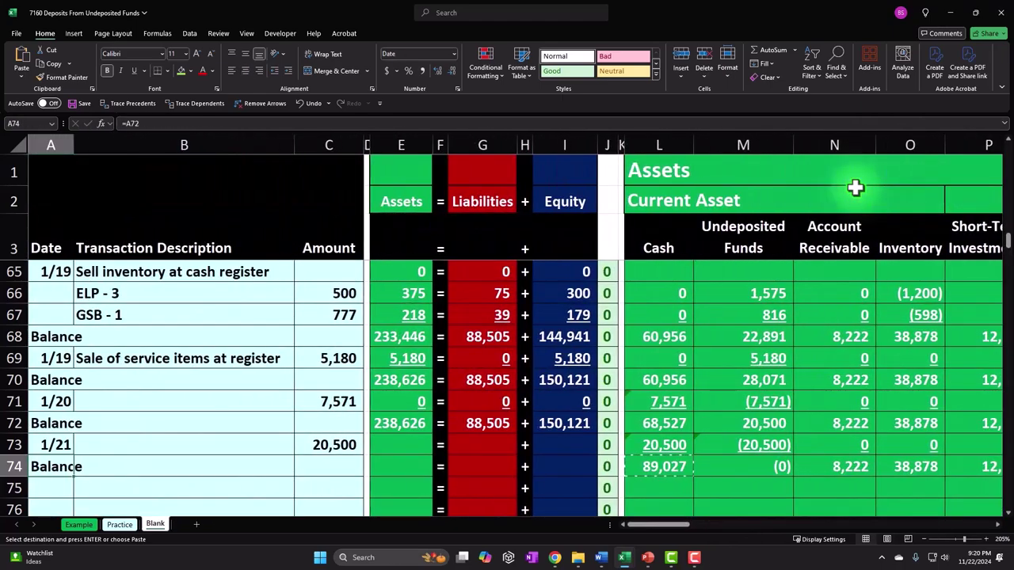
pyautogui.click(427, 429)
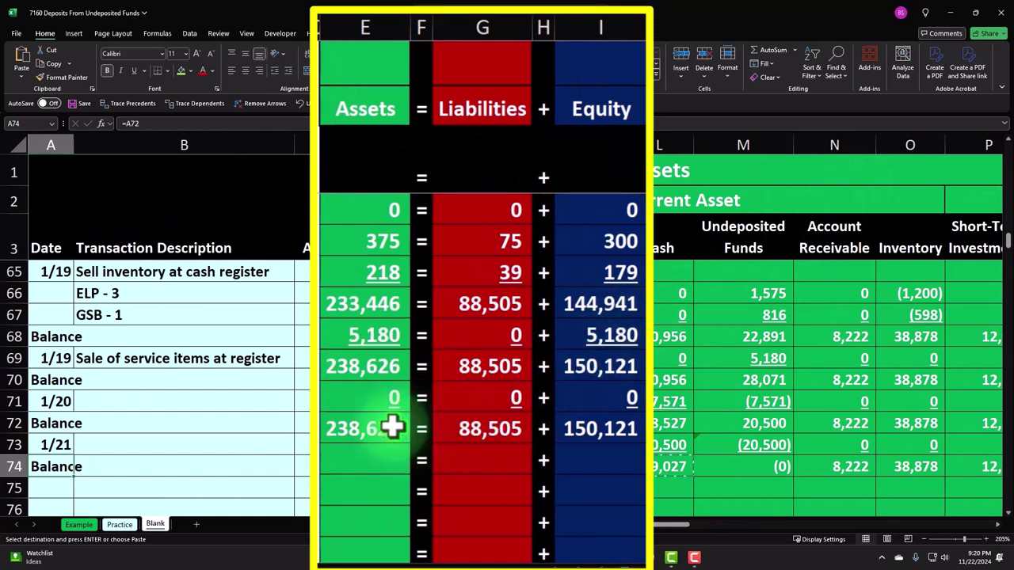
pyautogui.moveTo(412, 453); pyautogui.dragTo(412, 491)
pyautogui.press('Return')
pyautogui.click(519, 434)
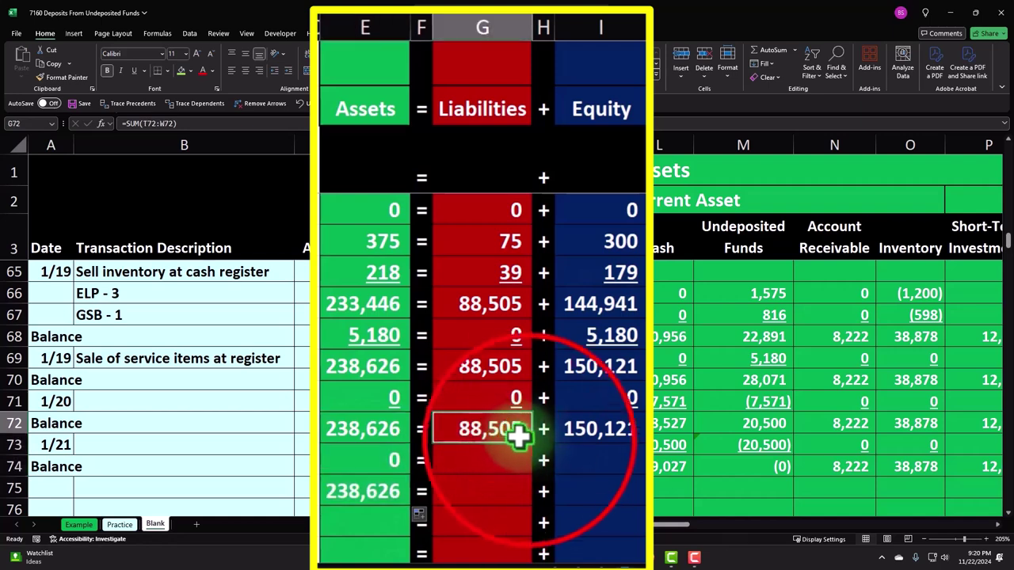
pyautogui.moveTo(535, 450); pyautogui.dragTo(532, 493)
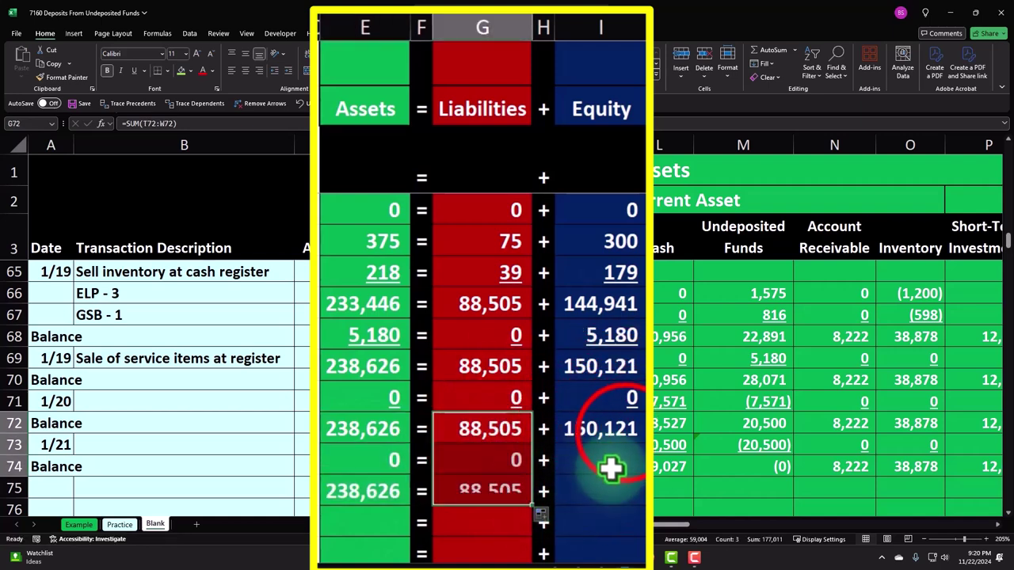
pyautogui.click(621, 431)
pyautogui.moveTo(638, 441); pyautogui.dragTo(643, 495)
# Step: Underline the row 73 totals and verify E74 shows assets of 238,626
pyautogui.click(389, 460)
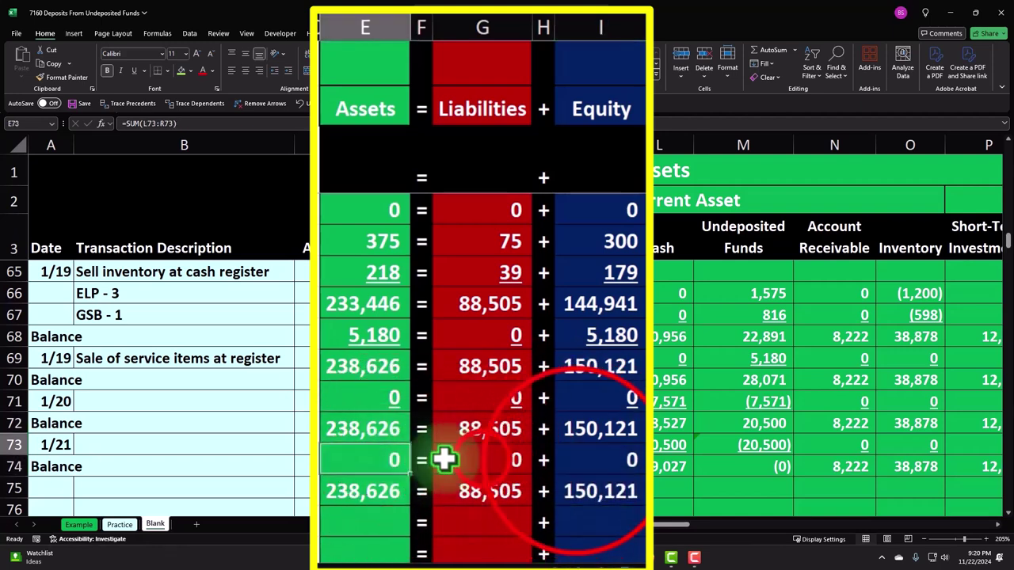
pyautogui.keyDown('ctrl'); pyautogui.click(483, 459); pyautogui.keyUp('ctrl')
pyautogui.keyDown('ctrl'); pyautogui.click(576, 457); pyautogui.keyUp('ctrl')
pyautogui.click(133, 70)
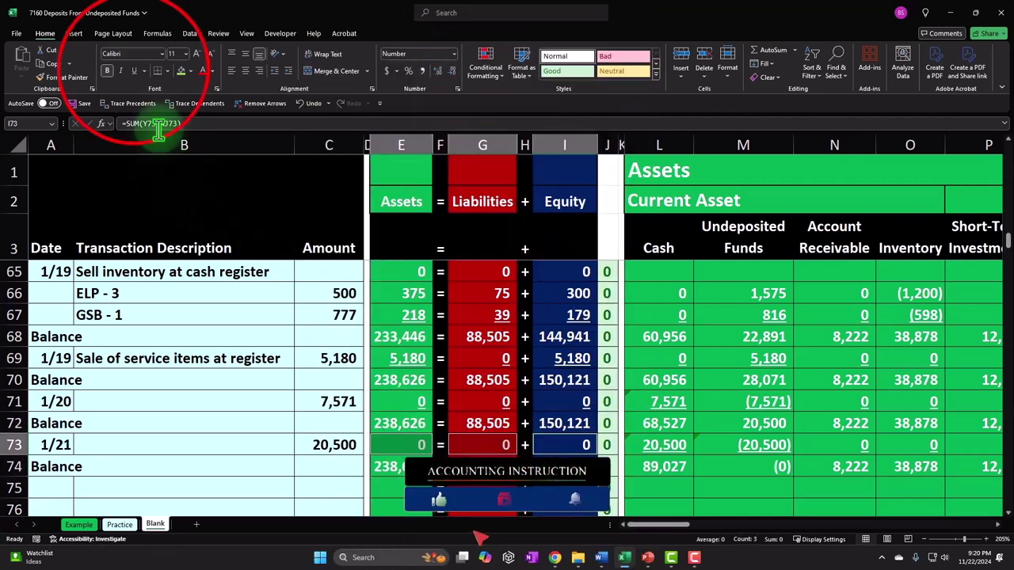
pyautogui.click(354, 466)
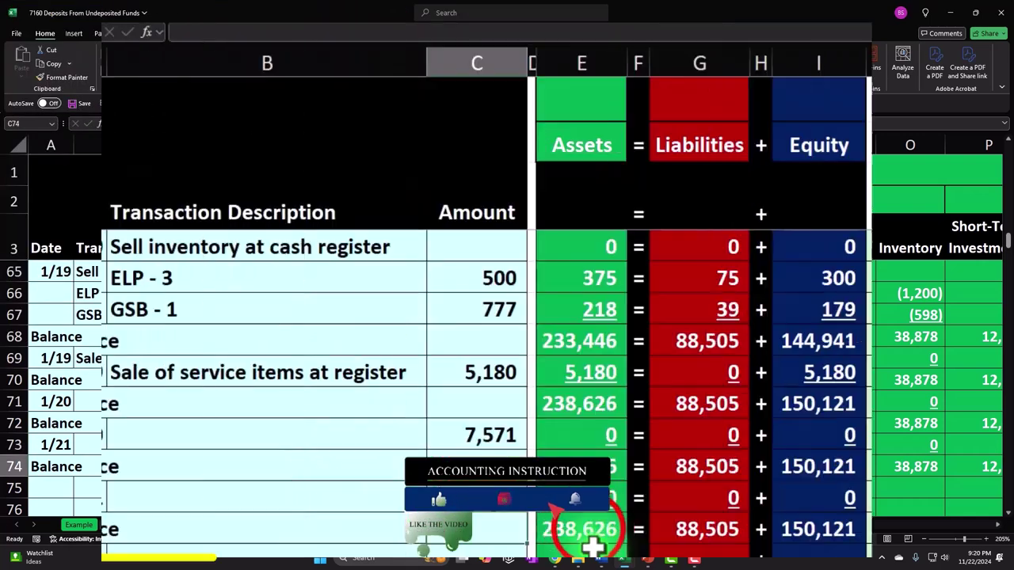
pyautogui.click(591, 538)
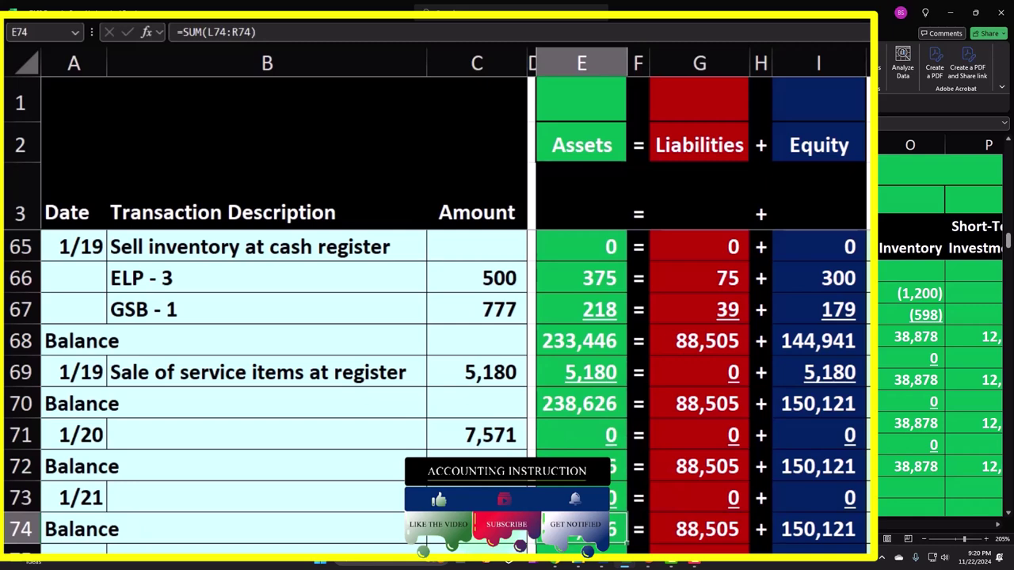
pyautogui.press('Right')
pyautogui.press('Right')
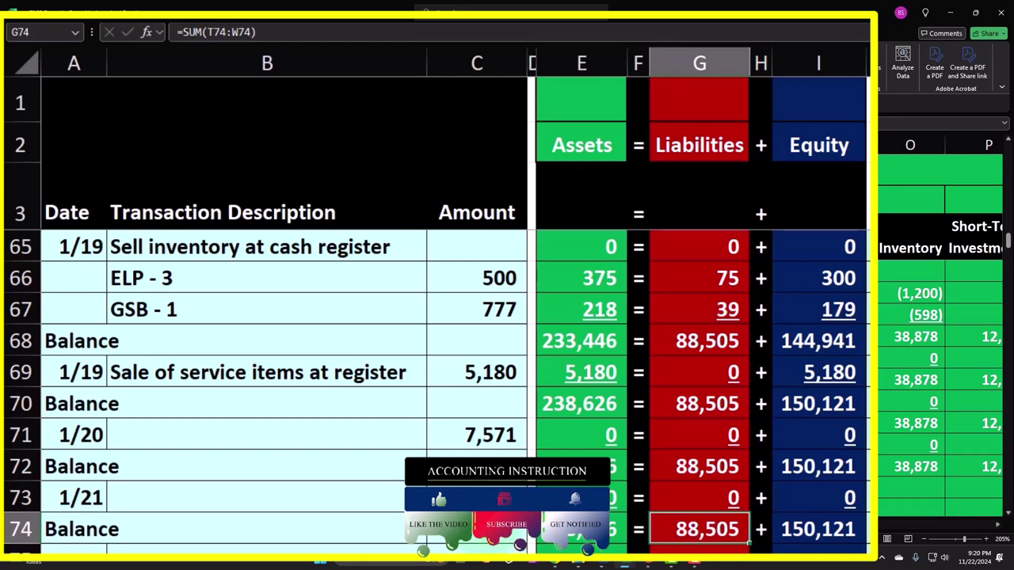
pyautogui.press('Right')
pyautogui.press('Right')
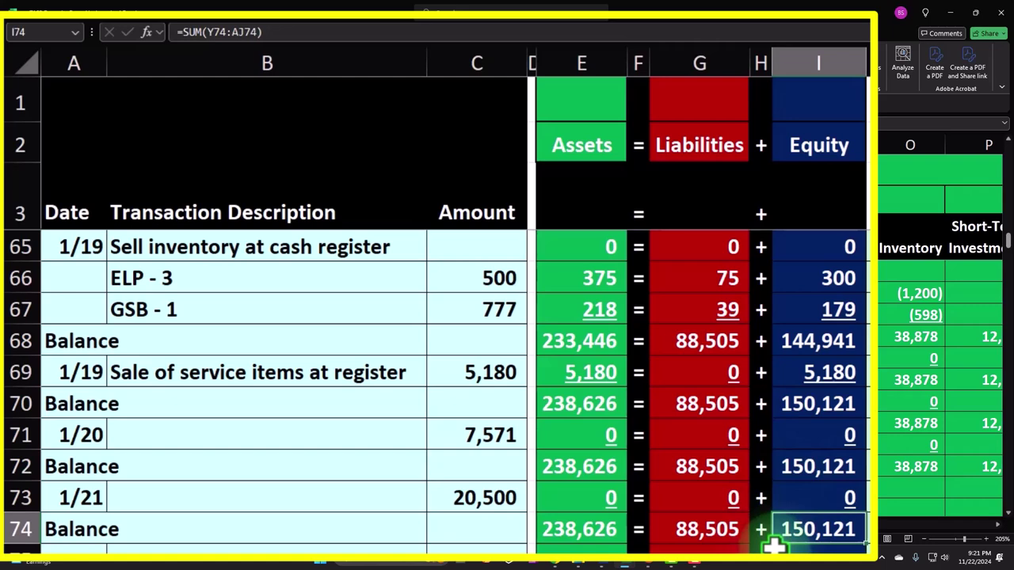
pyautogui.press('Right')
pyautogui.press('Right')
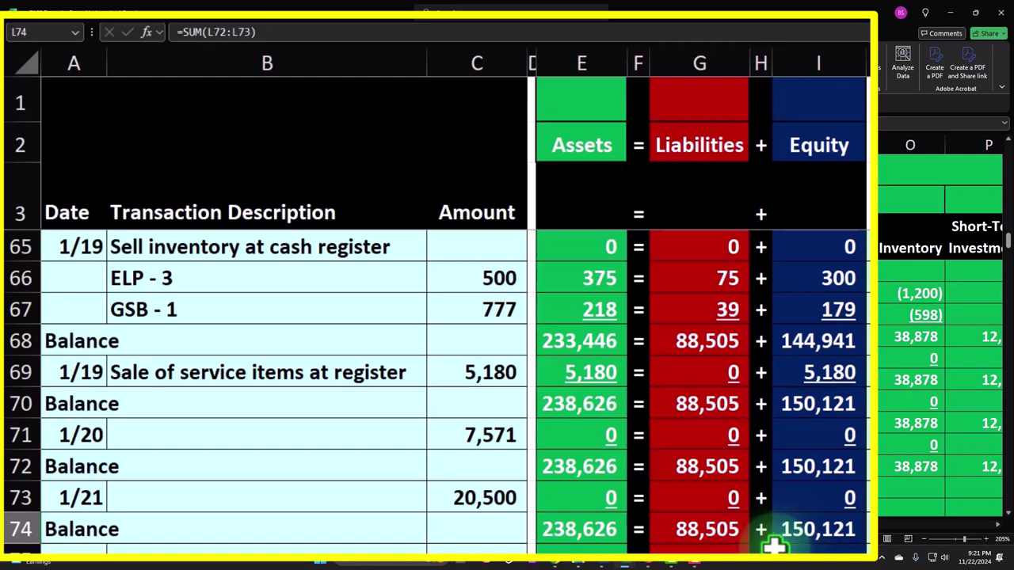
pyautogui.press('Left')
pyautogui.press('Left')
pyautogui.press('Left')
pyautogui.press('Left')
pyautogui.press('Left')
pyautogui.press('Left')
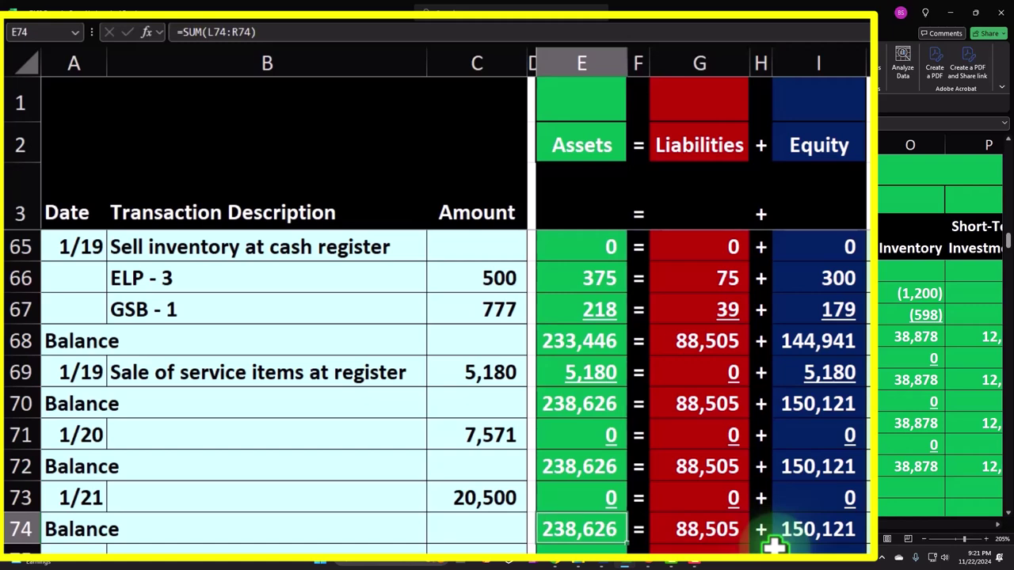
pyautogui.press('Right')
pyautogui.press('Right')
pyautogui.press('Right')
pyautogui.press('Right')
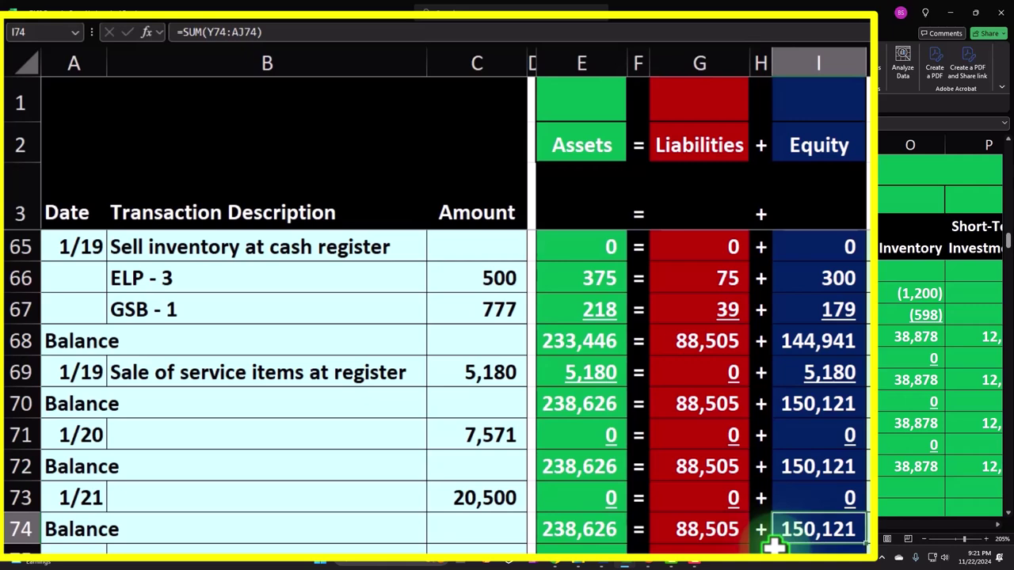
pyautogui.press('Right')
pyautogui.press('Right')
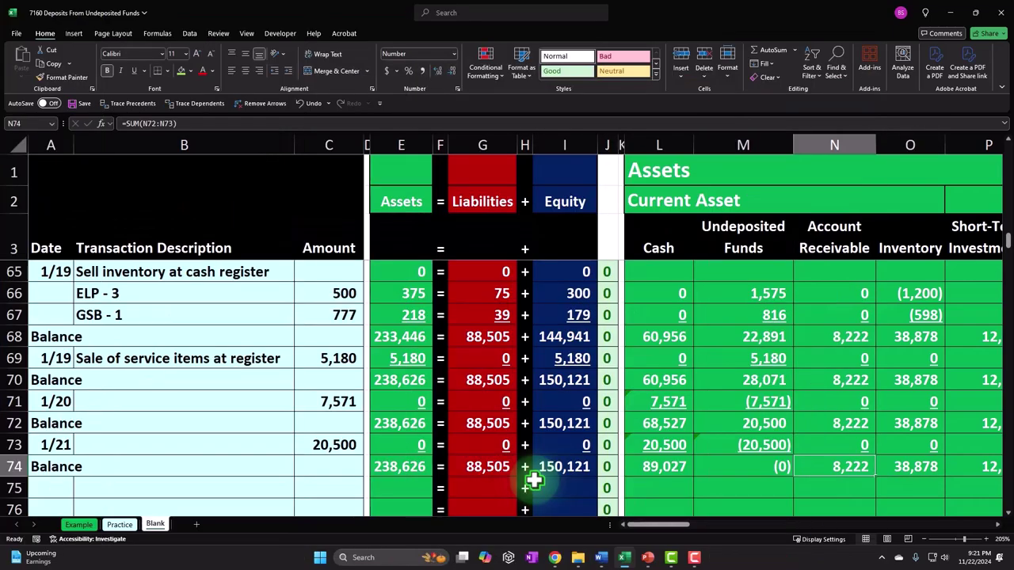
pyautogui.press('Right')
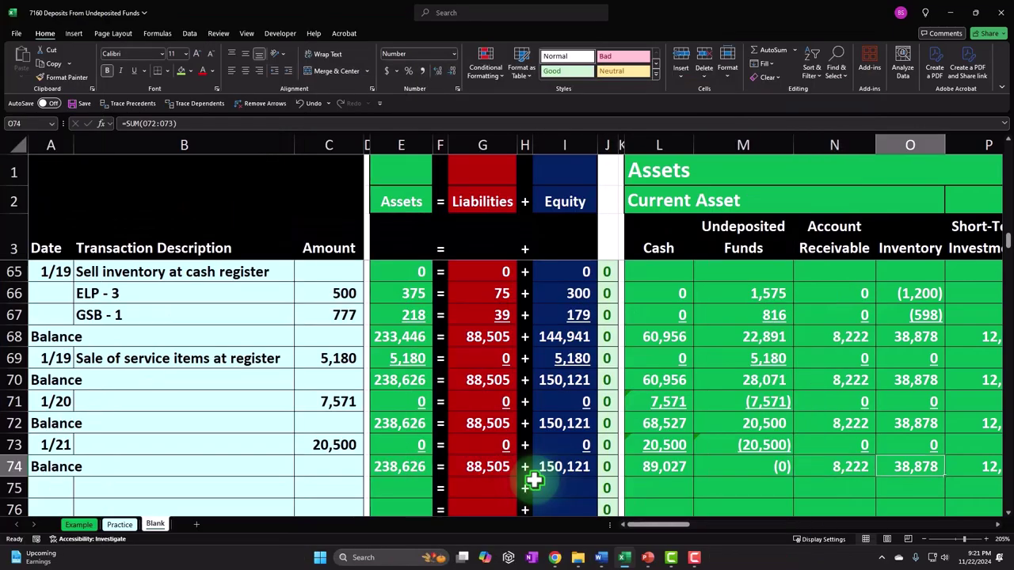
pyautogui.press('Right')
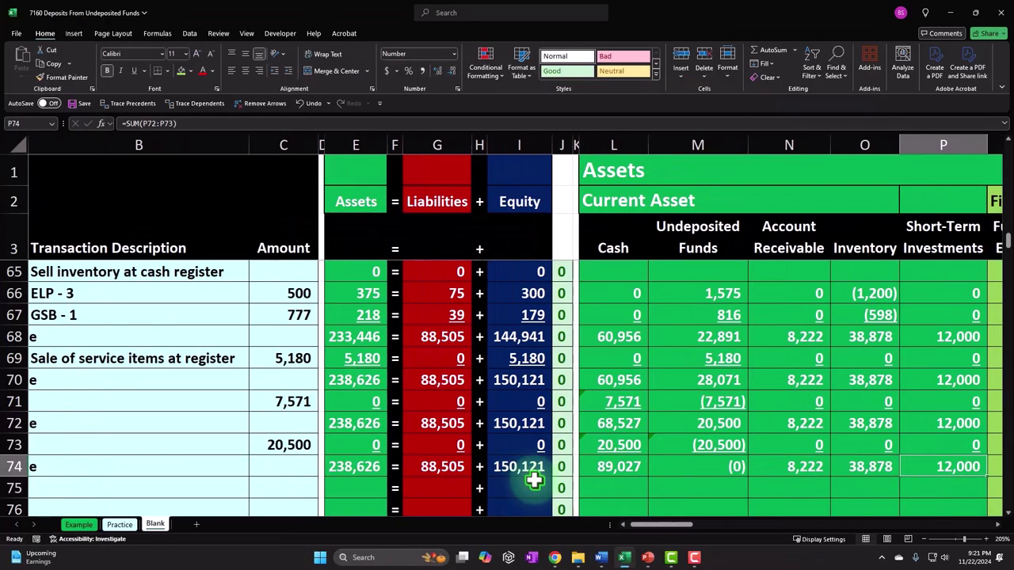
pyautogui.press('Right')
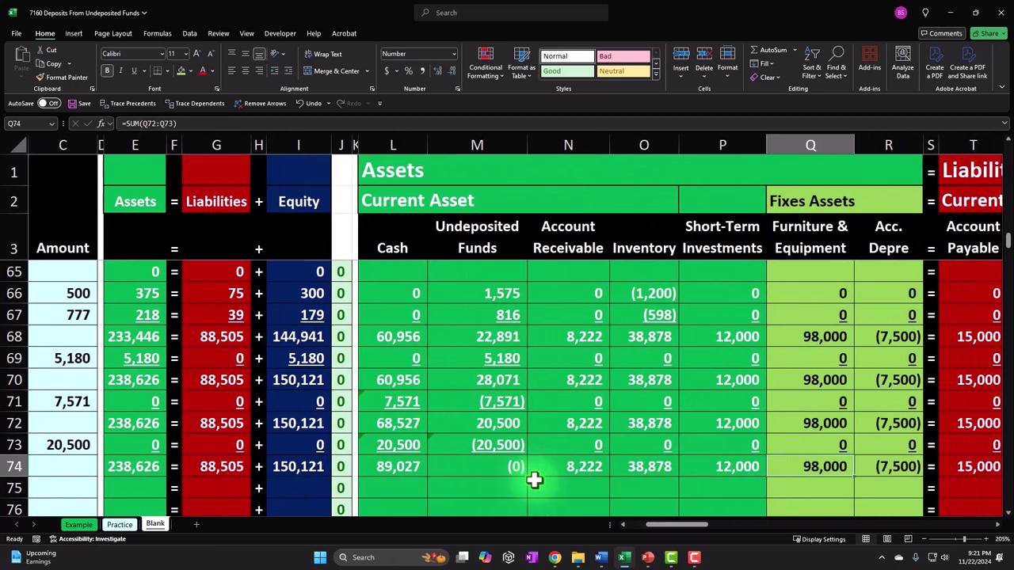
pyautogui.moveTo(837, 468); pyautogui.dragTo(920, 467)
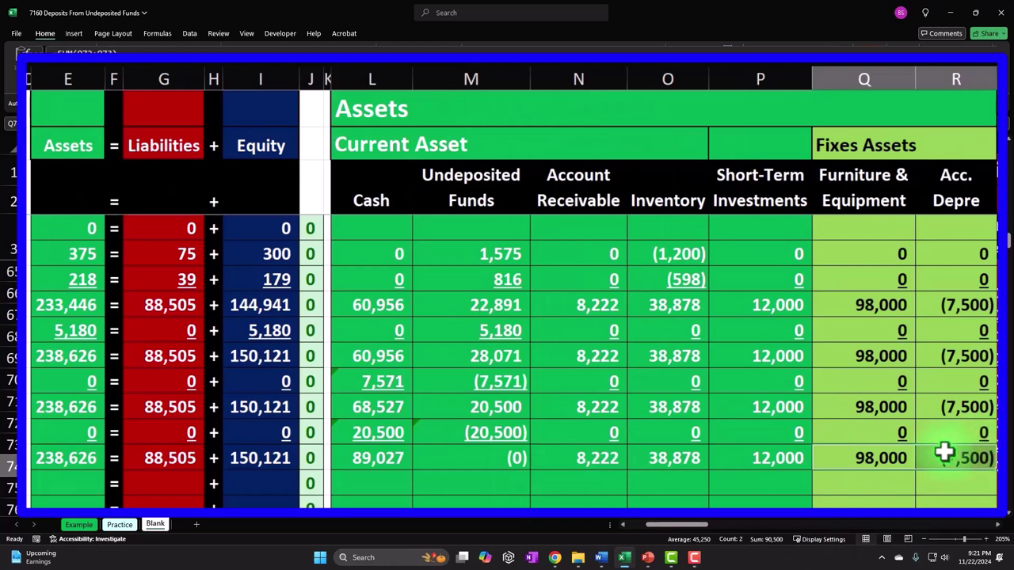
pyautogui.click(88, 447)
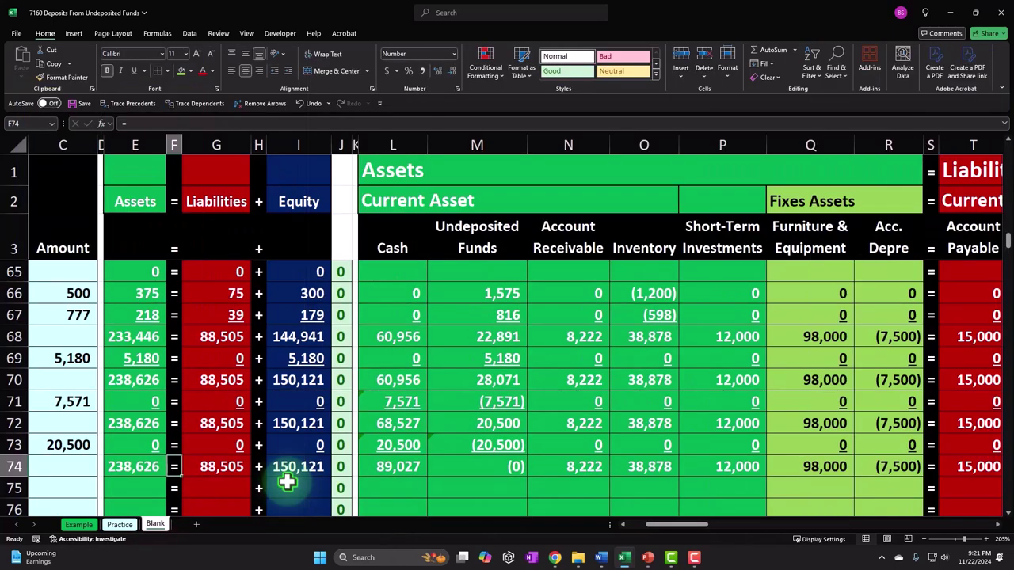
pyautogui.press('Right')
pyautogui.press('Right')
pyautogui.press('Right')
pyautogui.press('Right')
pyautogui.press('Right')
pyautogui.press('Right')
pyautogui.press('Right')
pyautogui.press('Right')
pyautogui.press('Right')
pyautogui.press('Right')
pyautogui.press('Right')
pyautogui.press('Right')
pyautogui.press('Right')
pyautogui.press('Right')
pyautogui.press('Right')
pyautogui.press('Right')
pyautogui.press('Right')
pyautogui.press('Right')
pyautogui.press('Right')
pyautogui.press('Right')
pyautogui.press('Left')
pyautogui.press('Left')
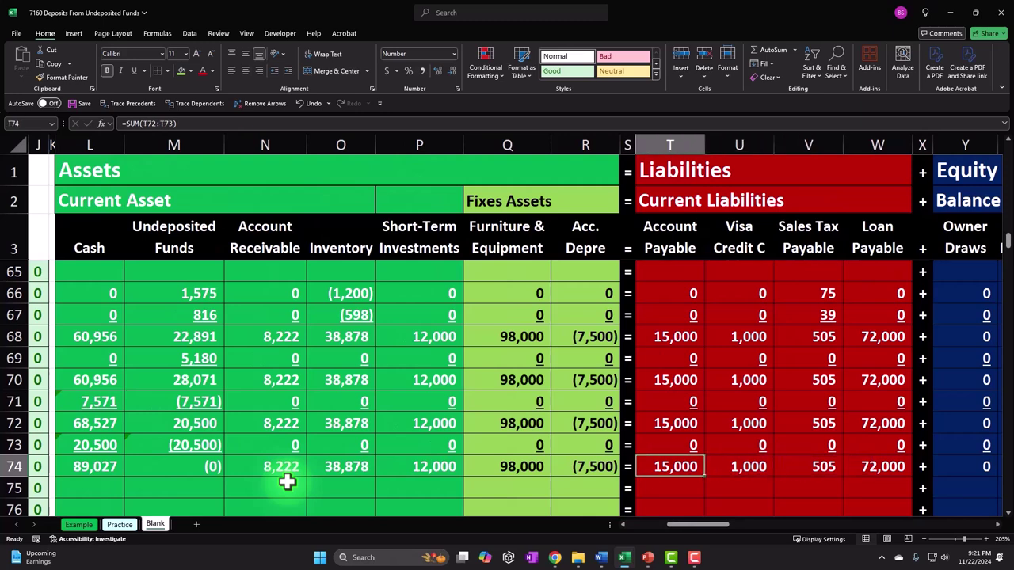
pyautogui.press('Right')
pyautogui.press('Right')
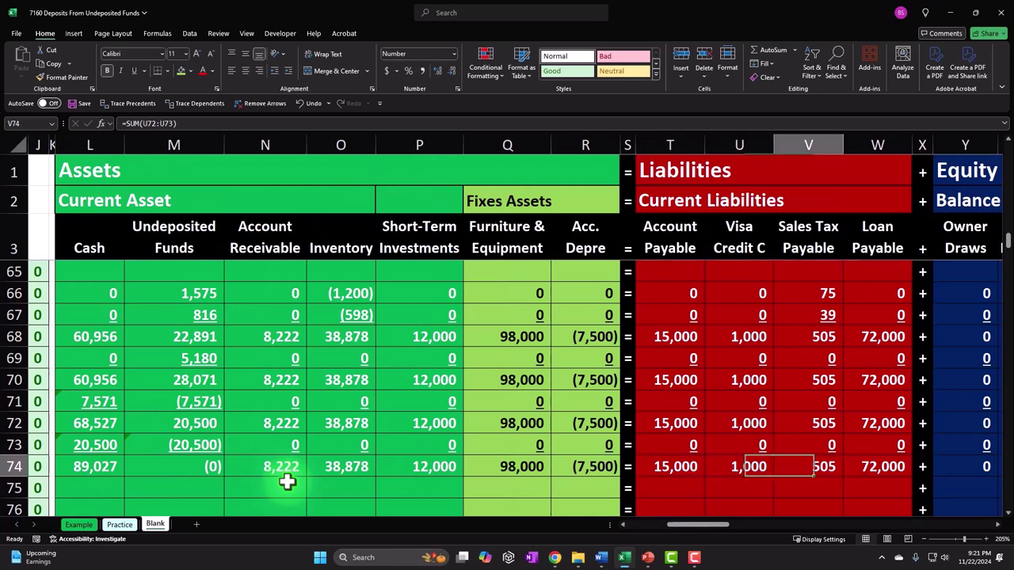
pyautogui.press('Right')
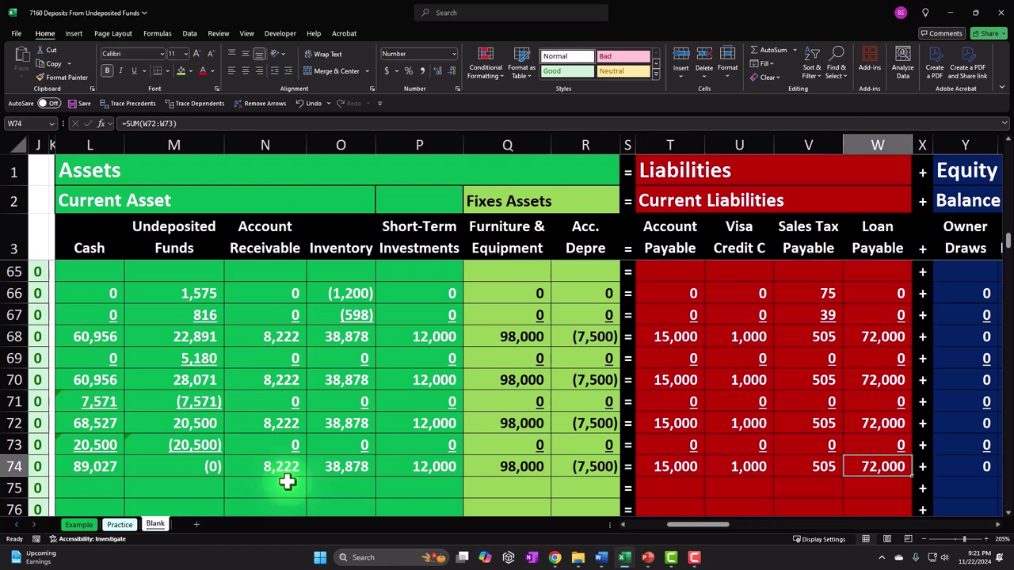
pyautogui.press('Right')
pyautogui.press('Right')
pyautogui.press('Right')
pyautogui.press('Right')
pyautogui.press('Right')
pyautogui.press('Right')
pyautogui.press('Right')
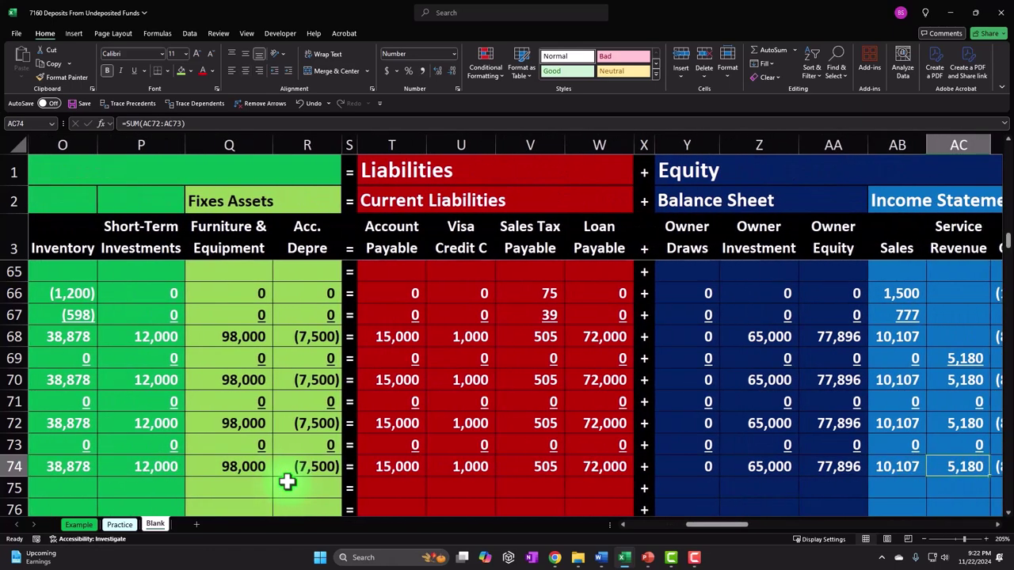
pyautogui.moveTo(742, 526); pyautogui.dragTo(754, 536)
pyautogui.moveTo(568, 467); pyautogui.dragTo(693, 468)
pyautogui.moveTo(702, 514); pyautogui.dragTo(851, 512)
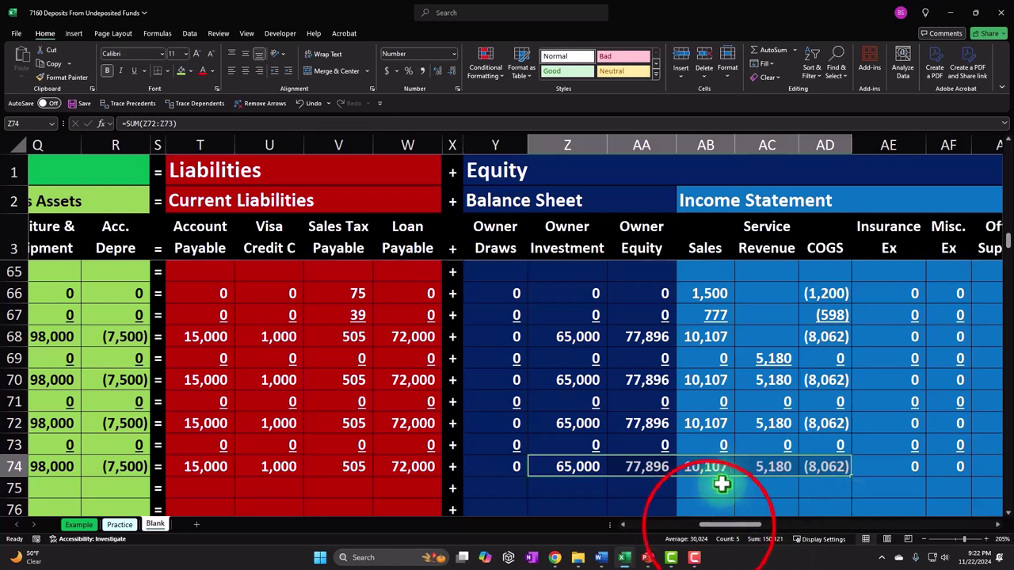
pyautogui.click(703, 525)
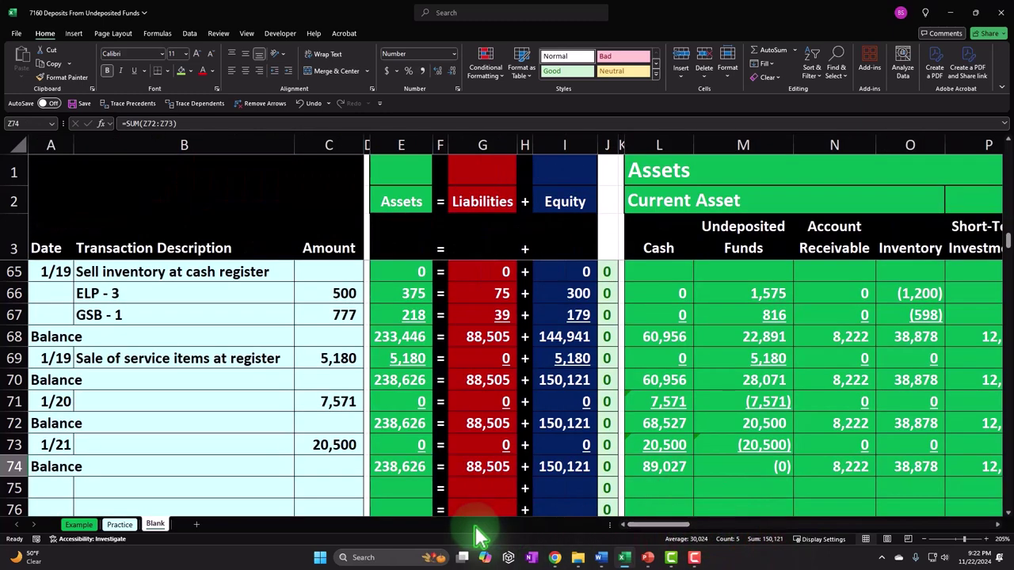